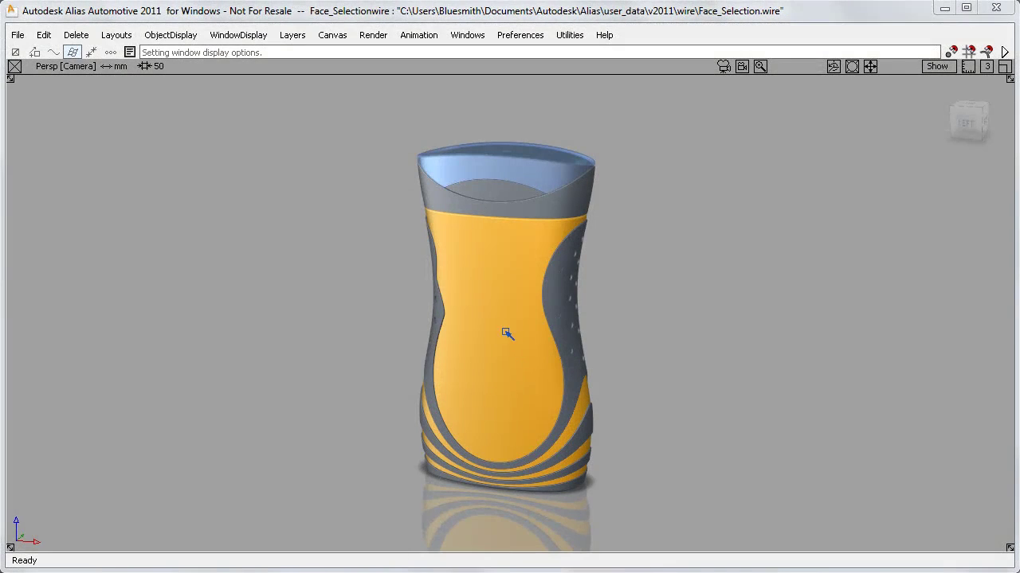
Step: Tumble the Persp view around the shaded bottle model in Face_Selection.wire
left_click_drag(505, 333, 515, 302, "alt+shift")
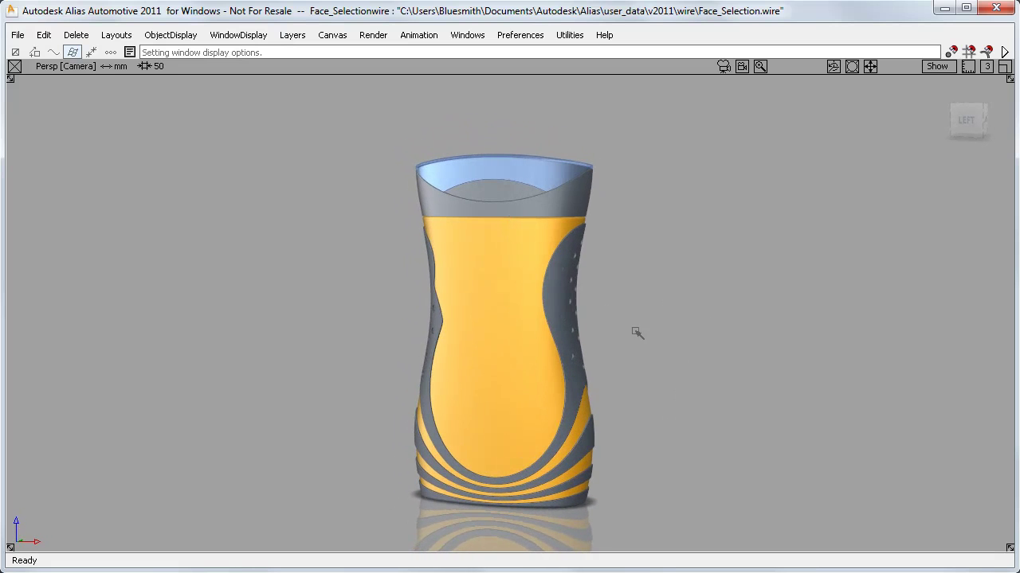
Step: Leave only the PickSurface layer shaded and zoom in on the yellow front surface
left_click_drag(740, 339, 706, 337, "ctrl+shift")
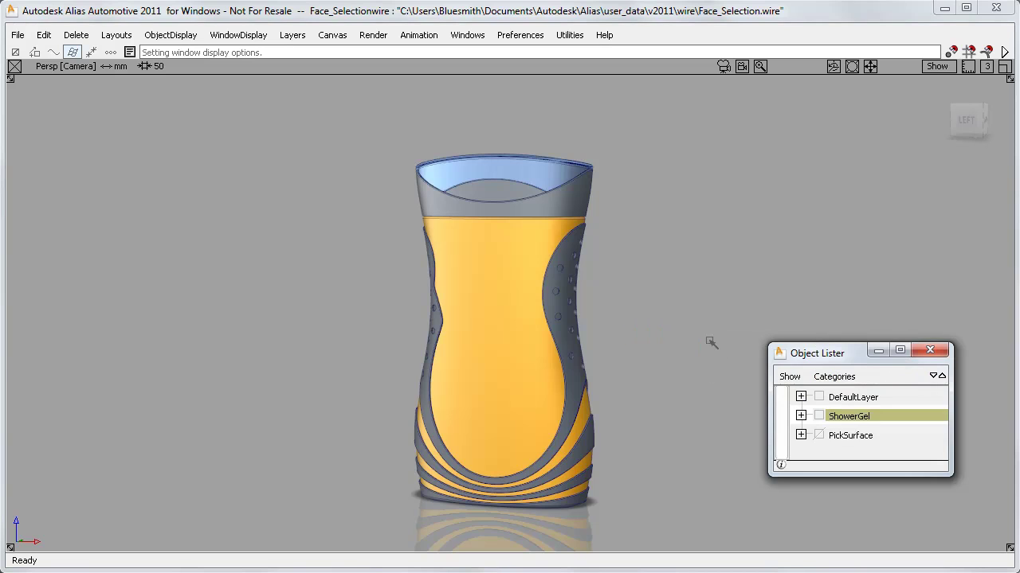
left_click(850, 436)
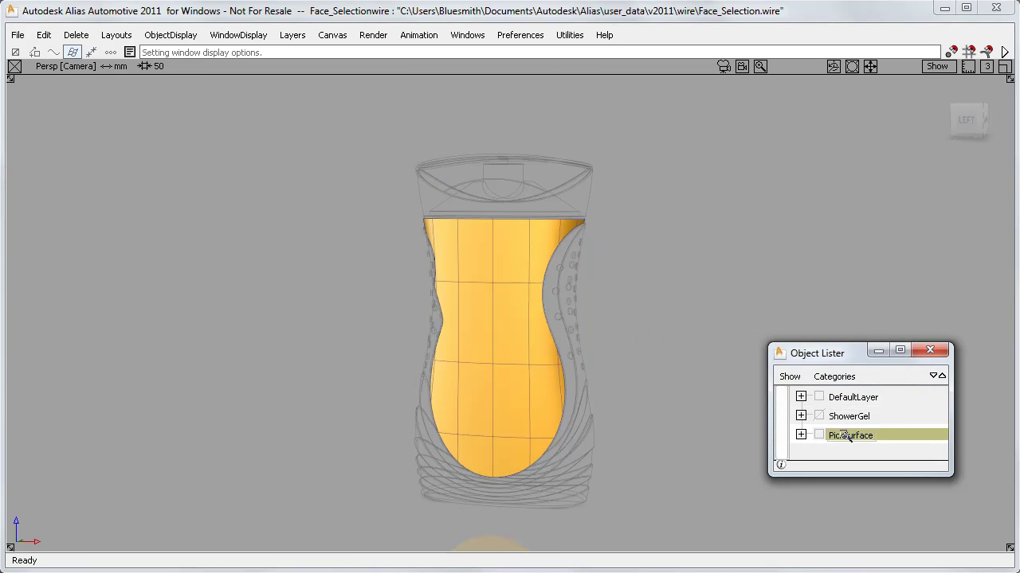
left_click(929, 350)
right_click_drag(740, 341, 703, 319, "alt+shift")
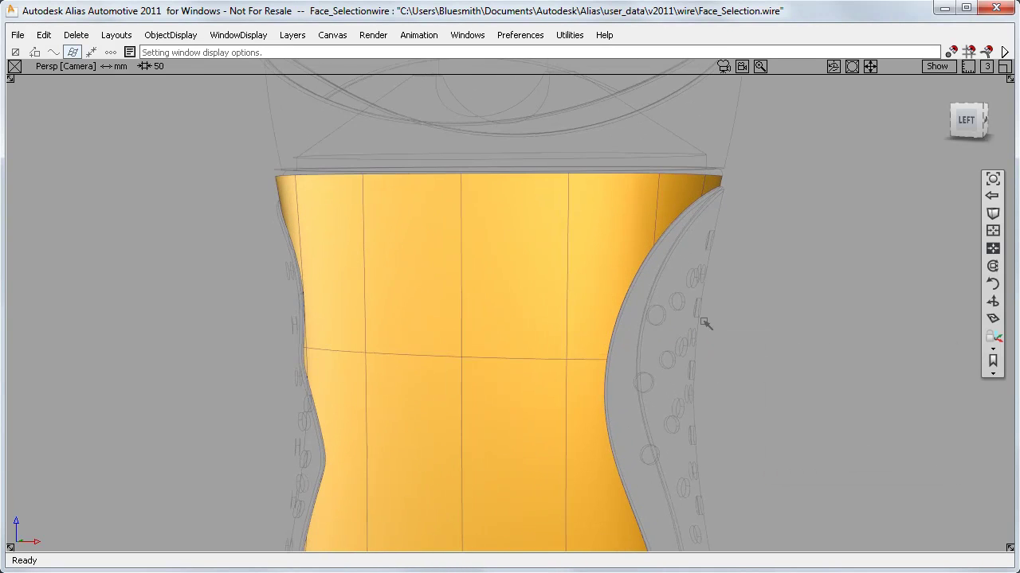
Step: With Pick_Surface, pick, unpick and re-pick the yellow surface, then choose Pick_Nothing
left_click_drag(731, 308, 698, 317, "ctrl+shift")
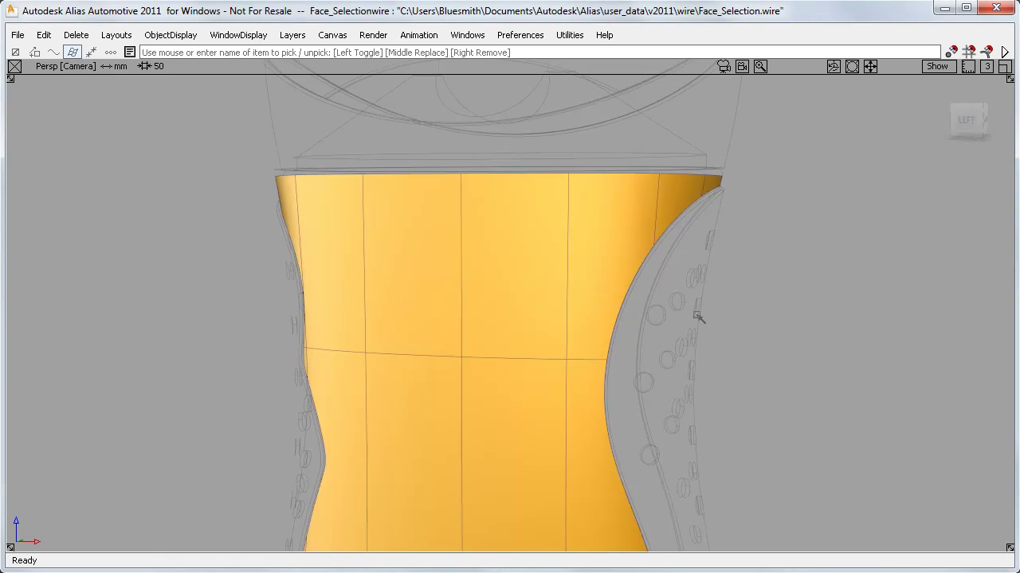
left_click(536, 175)
left_click(560, 128)
left_click(568, 249)
left_click_drag(571, 137, 572, 111, "ctrl+shift")
Step: Enable Face selection in Selection Options, then pick the yellow surface from inside its face
left_click(518, 35)
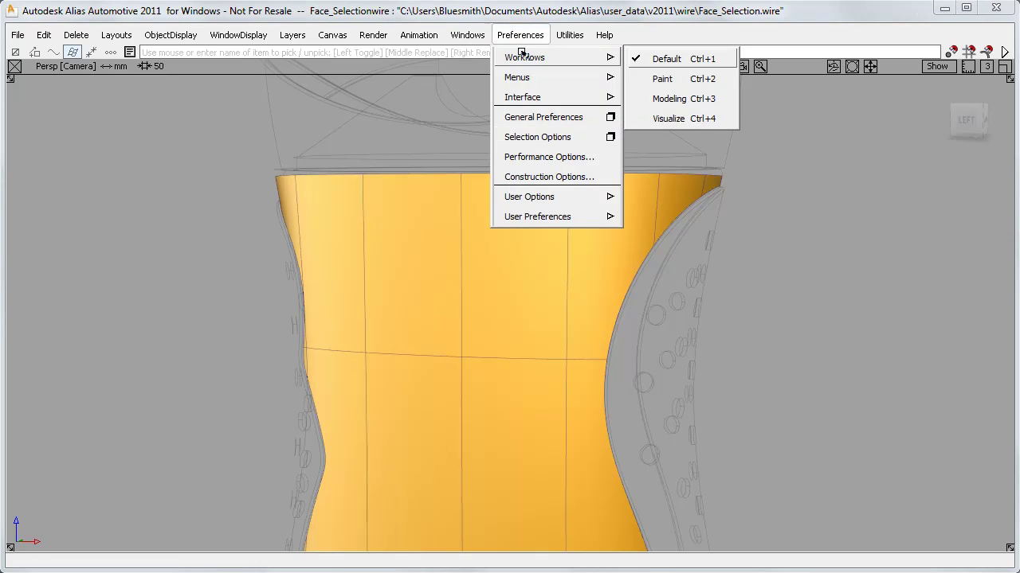
left_click(611, 137)
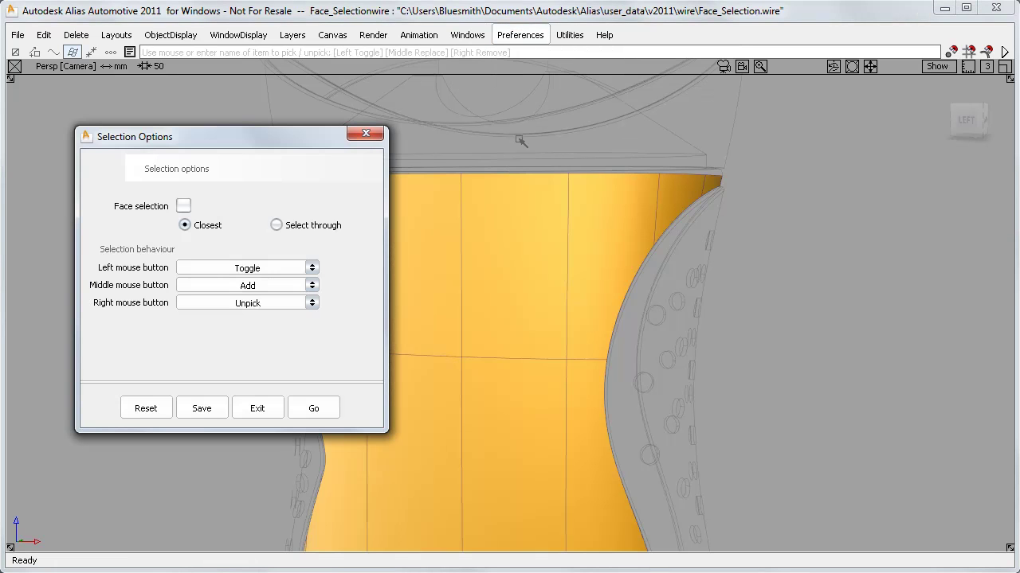
left_click(182, 206)
left_click(314, 408)
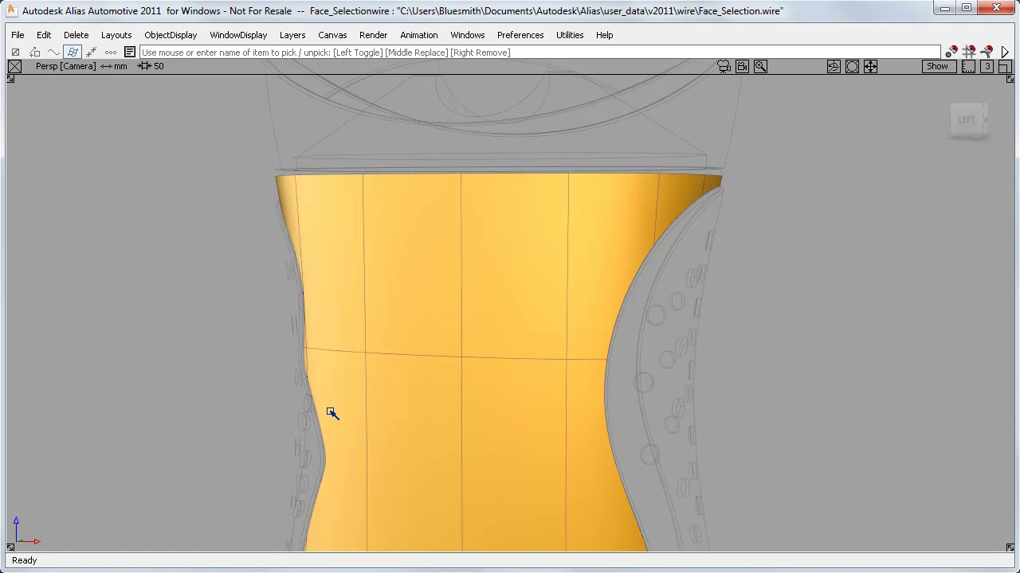
left_click(513, 260)
scroll(683, 314, "down", 5)
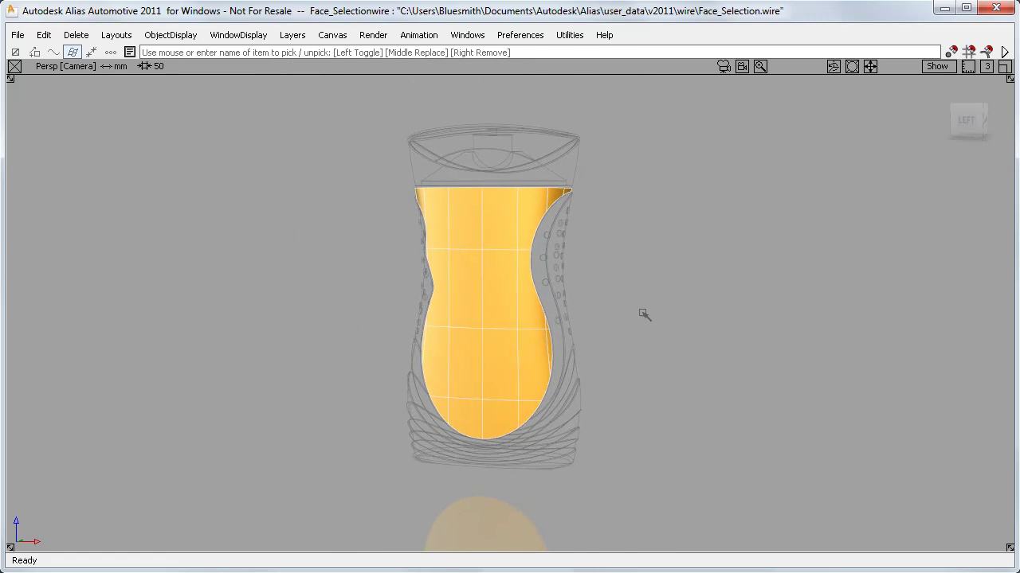
Step: In the Control Panel, uncheck Isoparm U and V for the picked surface
left_click(656, 316, "ctrl+shift")
left_click_drag(656, 317, 658, 302, "ctrl+shift")
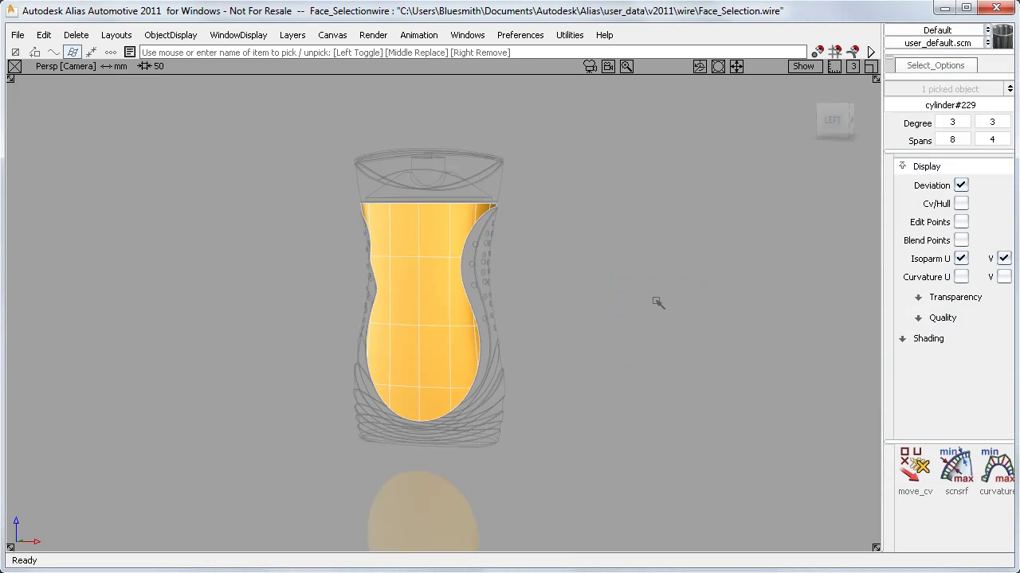
left_click(960, 259)
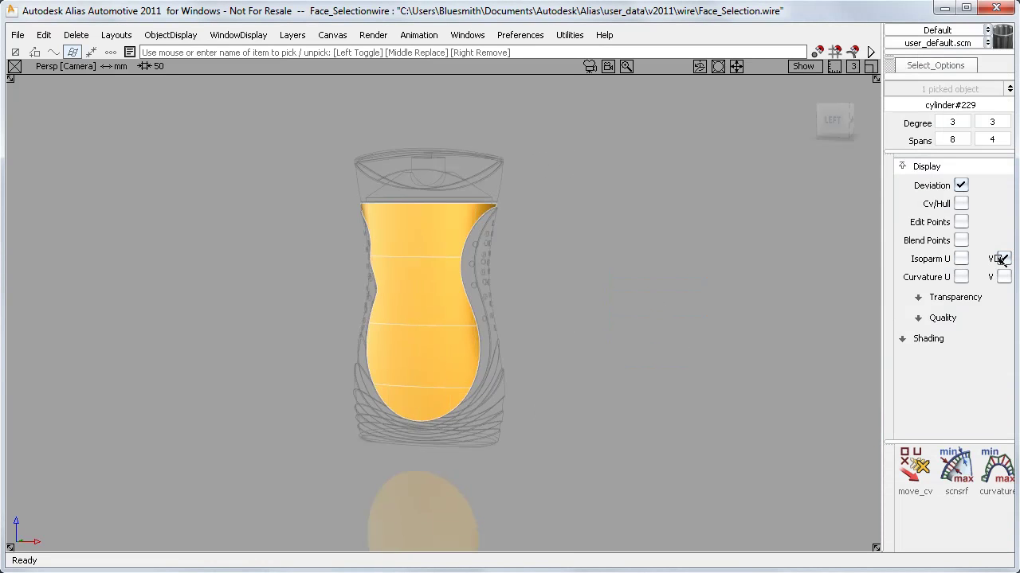
left_click(1003, 258)
left_click_drag(771, 319, 776, 286, "ctrl+shift")
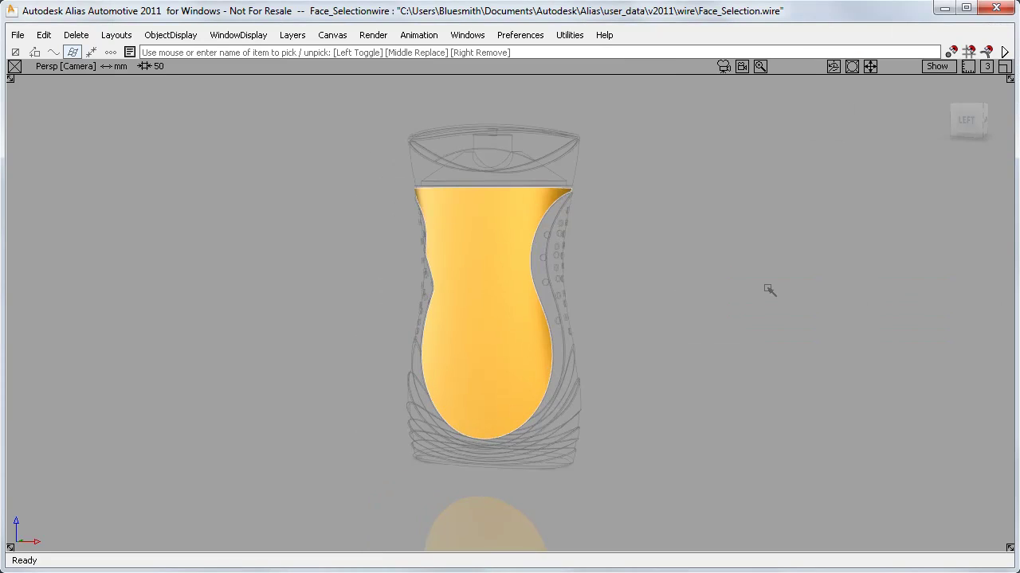
Step: Choose a picking mode, tumble around the bottle, and bring up the Object Lister
left_click_drag(709, 277, 564, 340, "alt+shift")
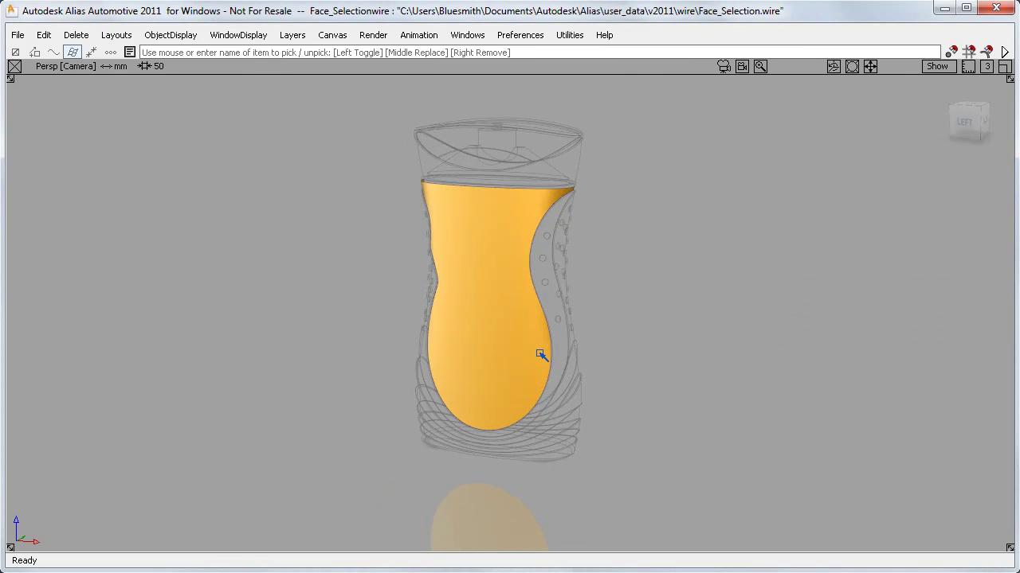
left_click_drag(708, 346, 739, 332, "alt+shift")
middle_click_drag(768, 330, 742, 333, "ctrl+shift")
Step: Make the ShowerGel layer active and turn Shade_ON off to show wireframe
left_click(846, 415)
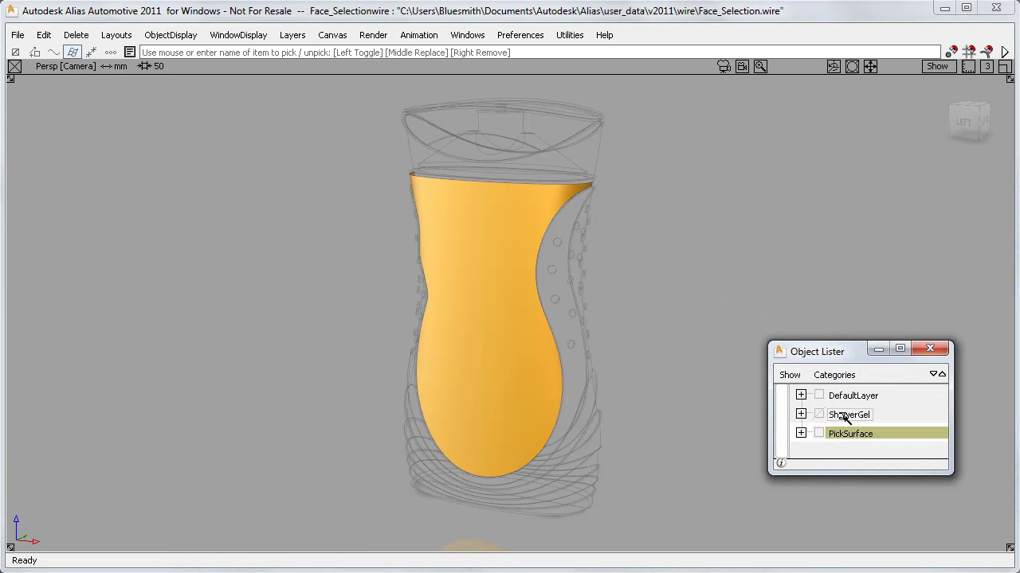
left_click(929, 349)
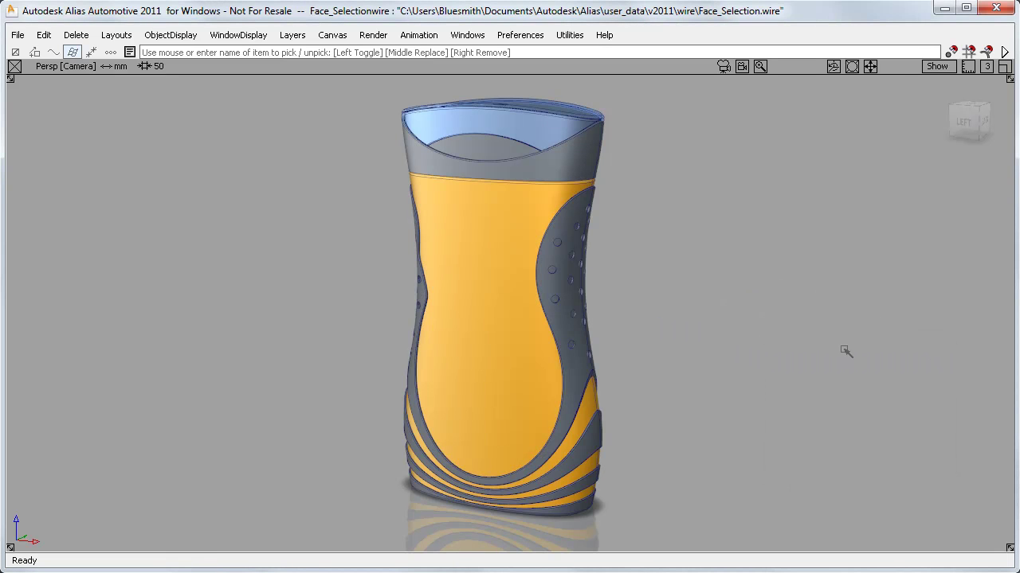
middle_click_drag(710, 299, 731, 300, "ctrl+shift")
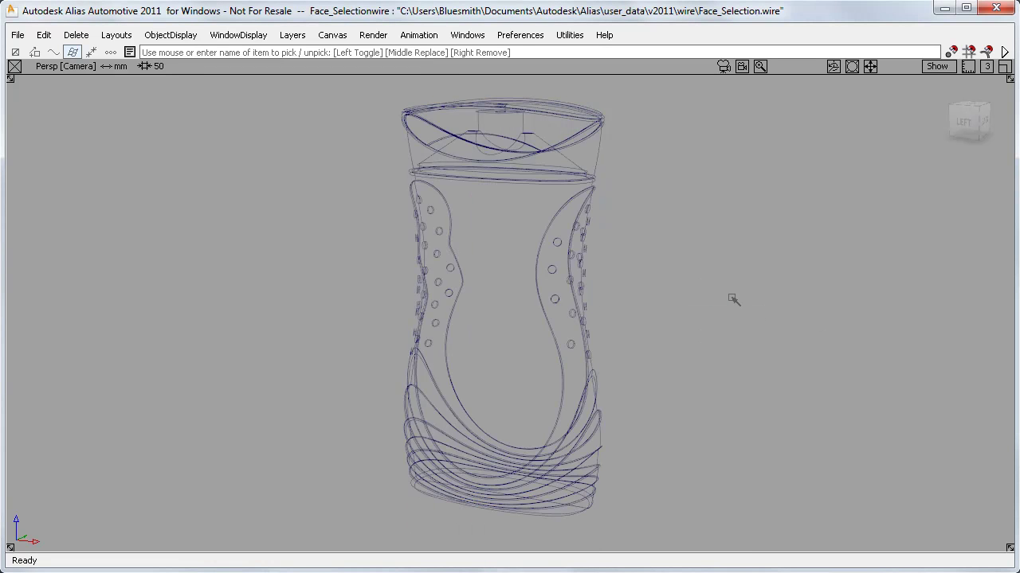
Step: Pick a surface on the bottle, then tumble toward the bottle's back
left_click_drag(724, 287, 630, 300, "ctrl+shift")
left_click(504, 233)
left_click_drag(678, 242, 726, 256, "alt+shift")
left_click(698, 234)
left_click(253, 38)
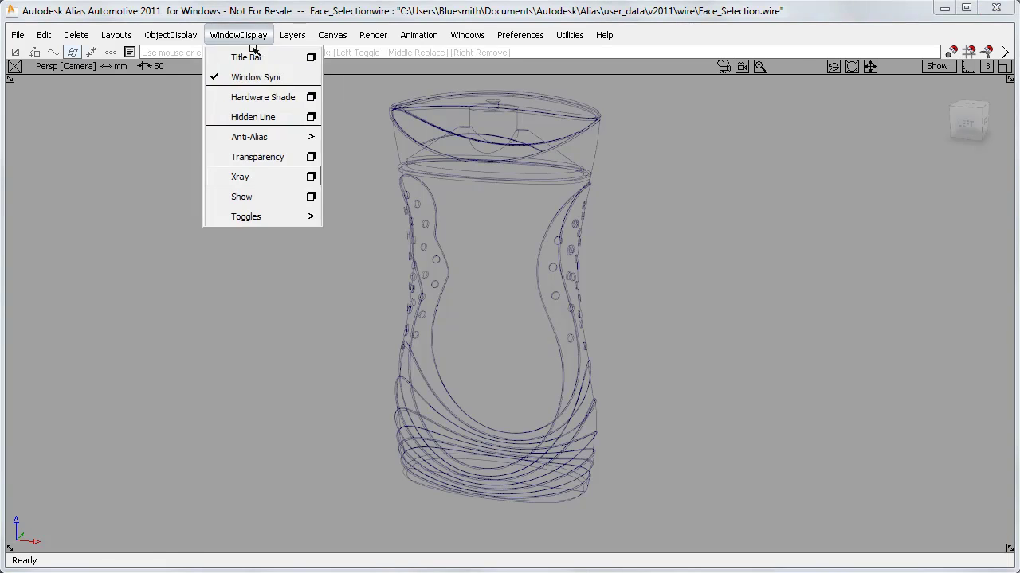
left_click(255, 113)
left_click_drag(328, 288, 303, 304, "ctrl+shift")
left_click(468, 300)
left_click_drag(826, 321, 518, 326, "alt+shift")
left_click_drag(783, 337, 449, 330, "alt+shift")
left_click_drag(295, 310, 699, 330, "alt+shift")
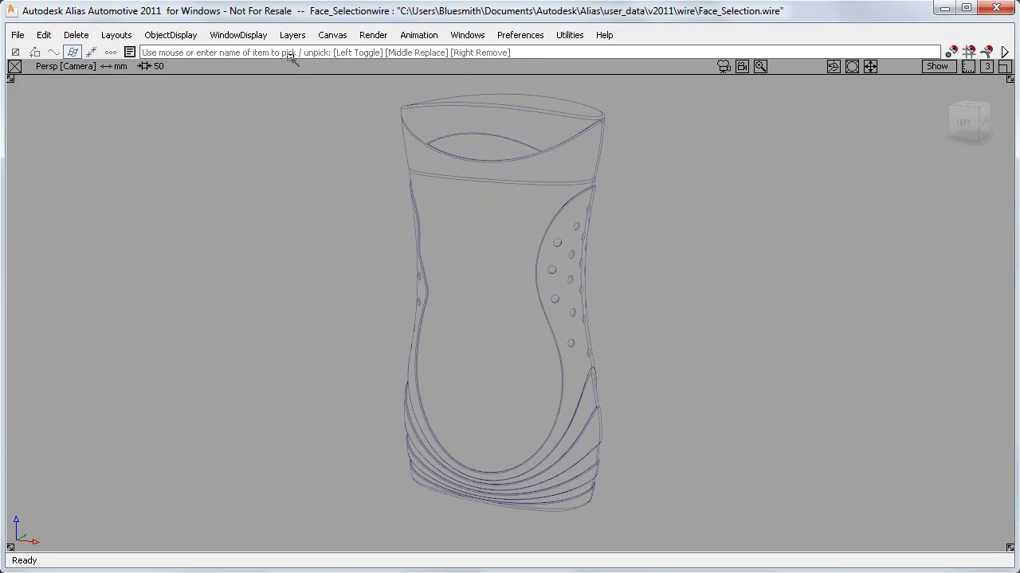
left_click(256, 35)
left_click(253, 118)
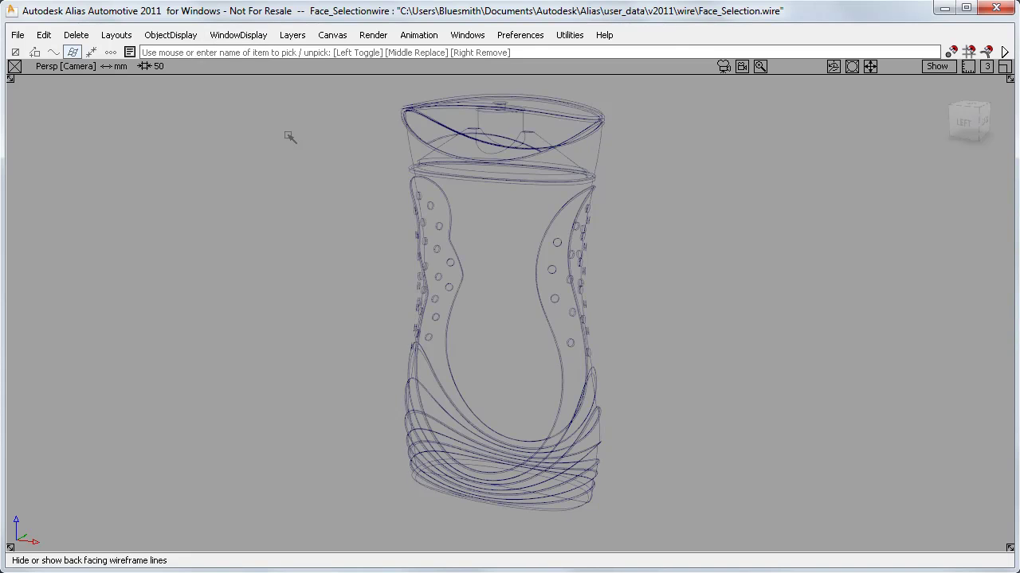
Step: Set the Selection Options to Select through and apply with Go
left_click(526, 37)
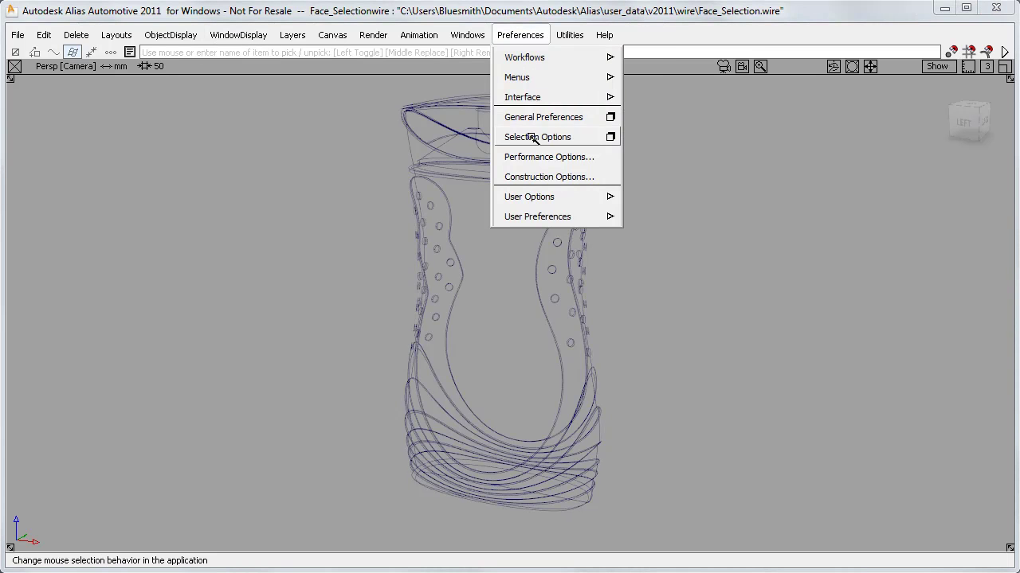
left_click(610, 138)
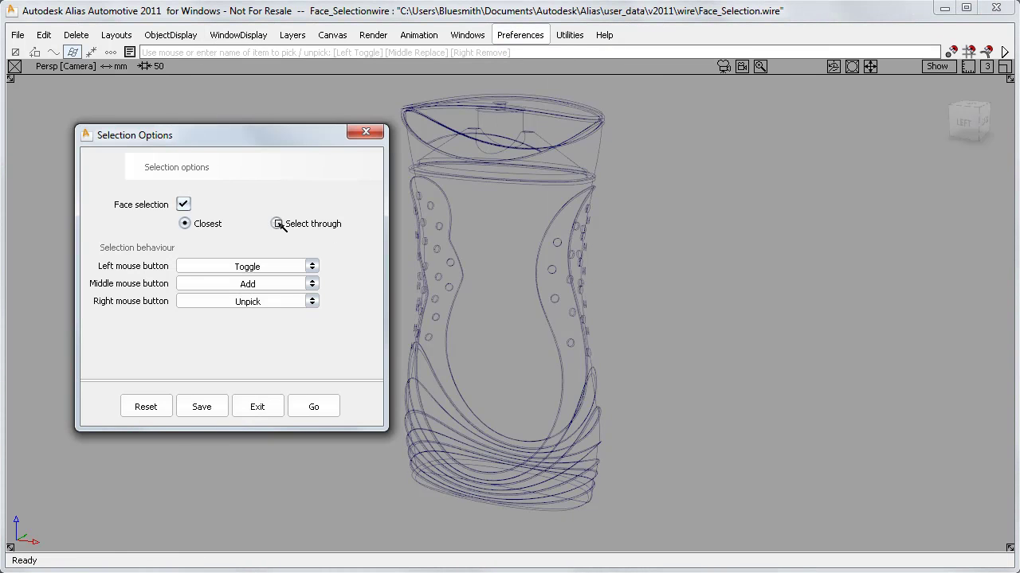
left_click(308, 408)
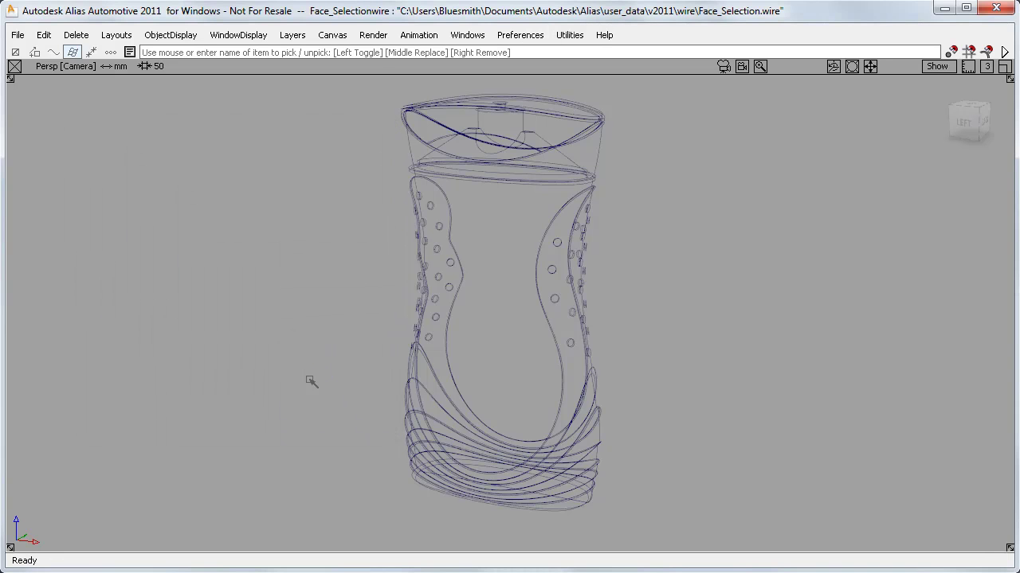
Step: Pick Back_Label from the overlapping label surfaces, then zoom in on the upper body
left_click_drag(312, 334, 256, 348, "ctrl+shift")
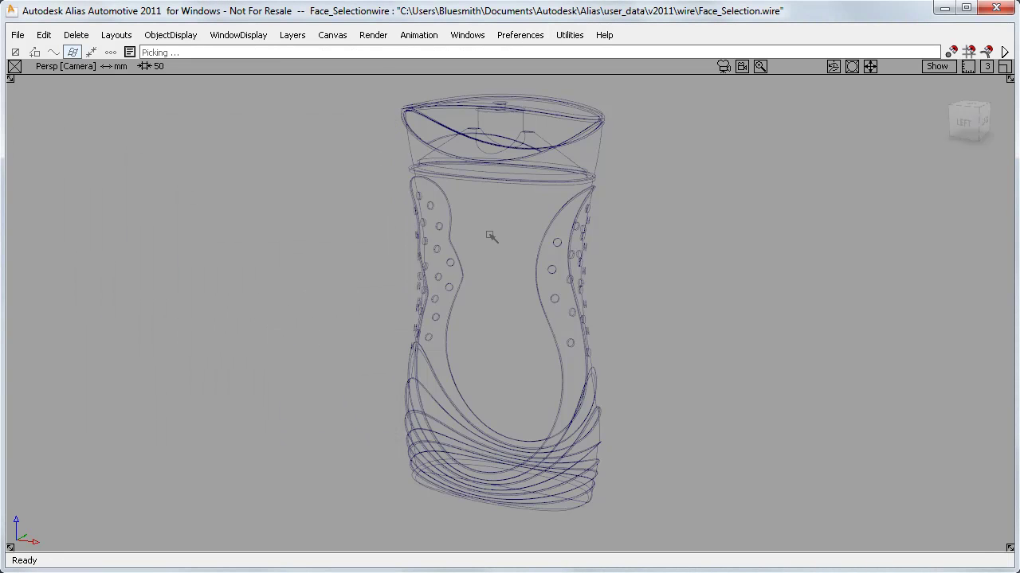
left_click(485, 232)
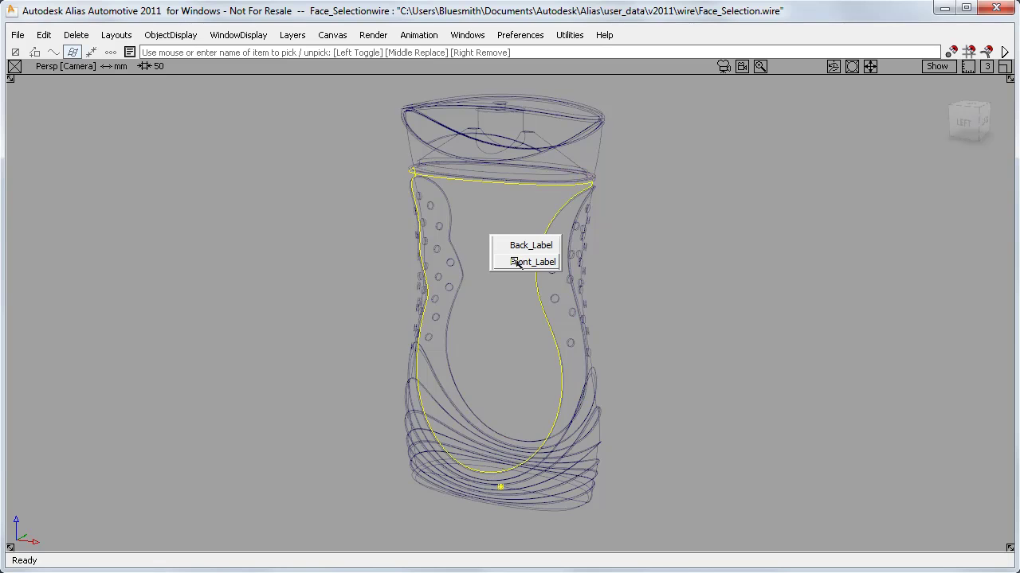
left_click(522, 247)
left_click_drag(695, 259, 696, 230, "alt+shift")
right_click_drag(651, 240, 697, 216, "alt+shift")
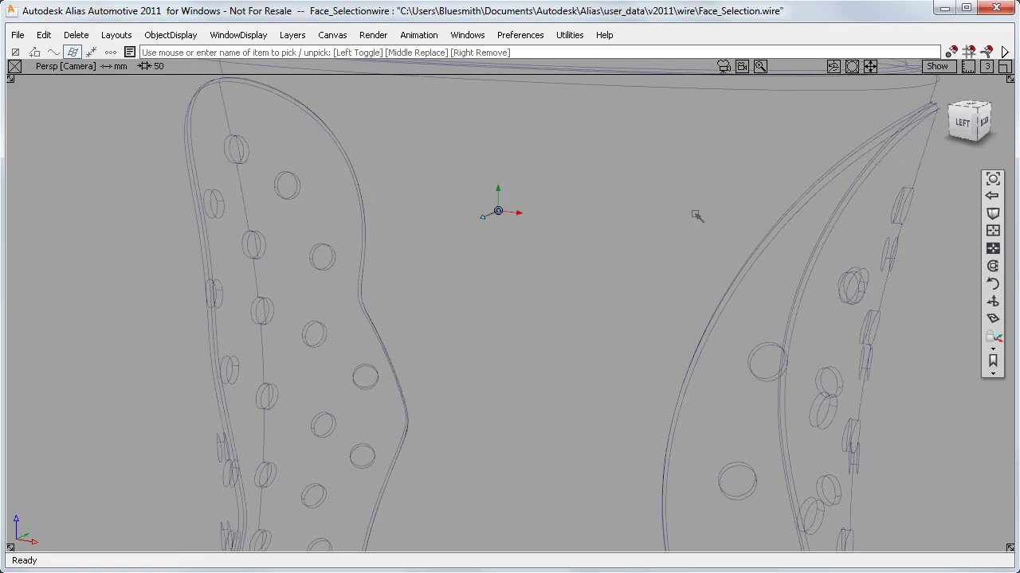
Step: Pick Back_Label and list overlapping labels and cylinders from the pick chooser
left_click_drag(541, 197, 518, 215, "ctrl+shift")
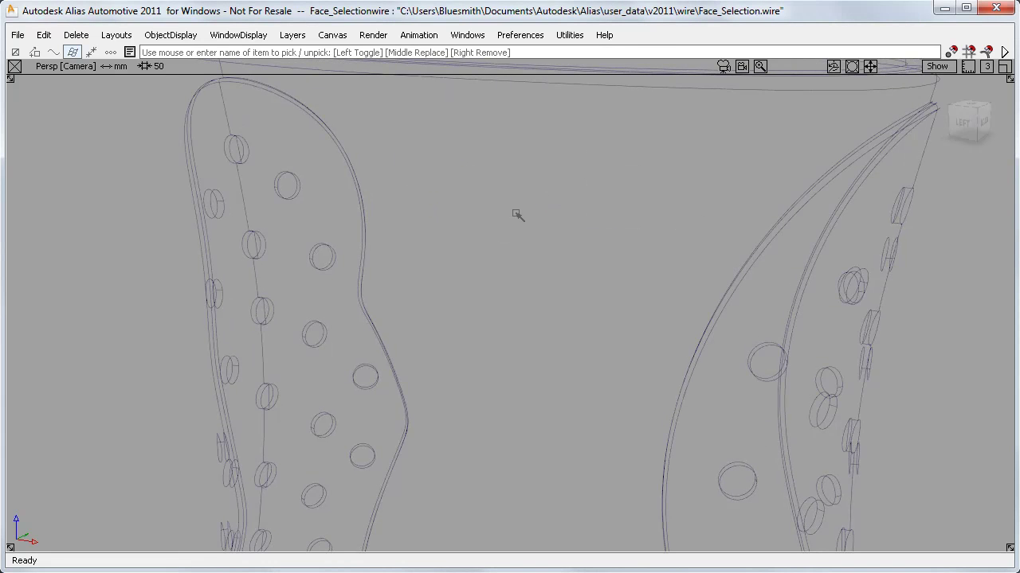
left_click(361, 210)
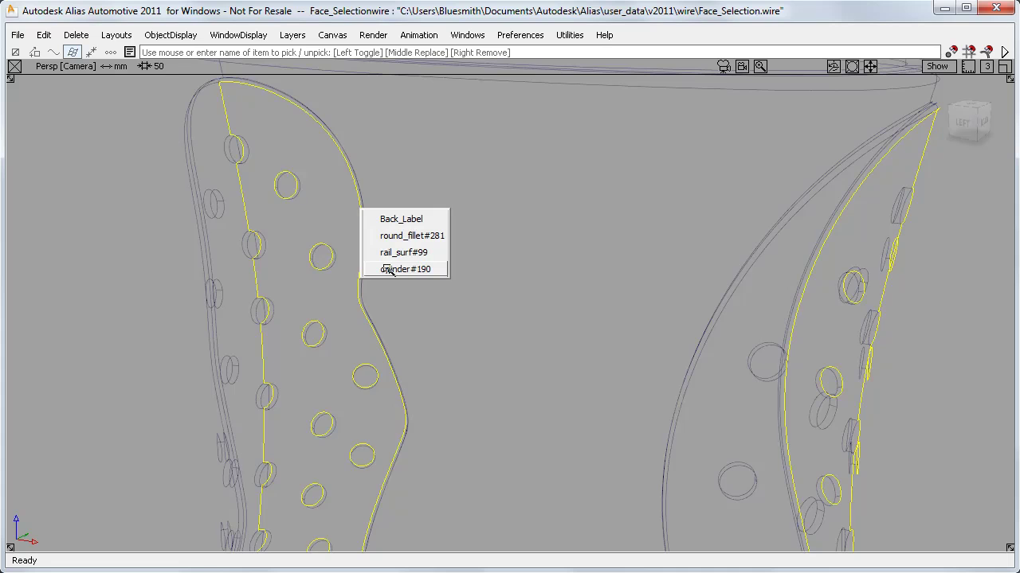
left_click(399, 213)
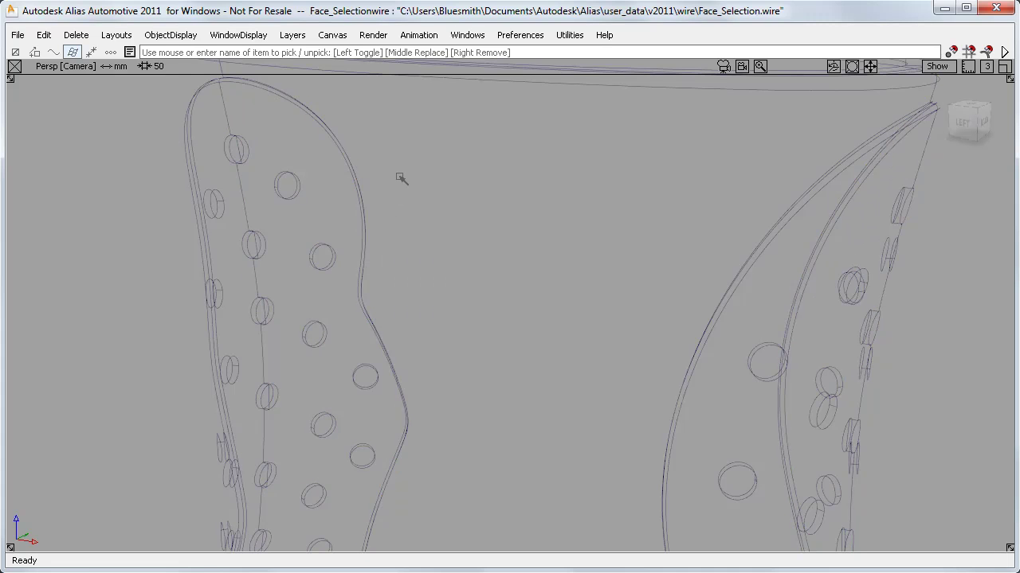
left_click_drag(587, 176, 557, 216, "ctrl+shift")
left_click(564, 228)
left_click(333, 256)
Step: Dolly out to the whole bottle, orbit it, and turn Shade_ON on
right_click_drag(603, 274, 566, 295, "alt+shift")
left_click_drag(566, 295, 626, 309, "alt+shift")
right_click_drag(653, 293, 682, 293, "ctrl+shift")
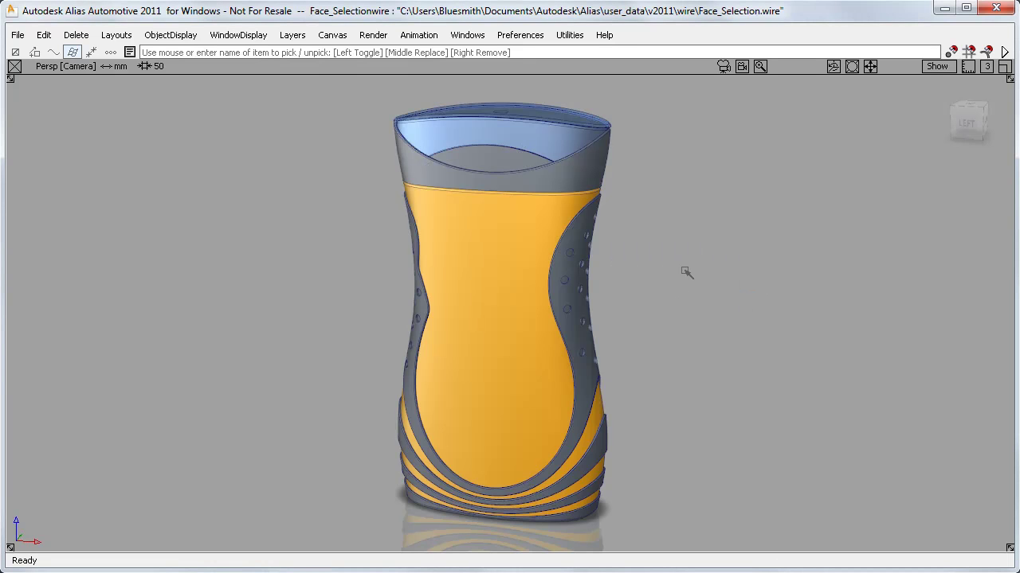
Step: Pick Back_Label from the label overlap chooser on the shaded bottle, then orbit toward its back
left_click_drag(692, 262, 665, 281, "ctrl+shift")
left_click(510, 267)
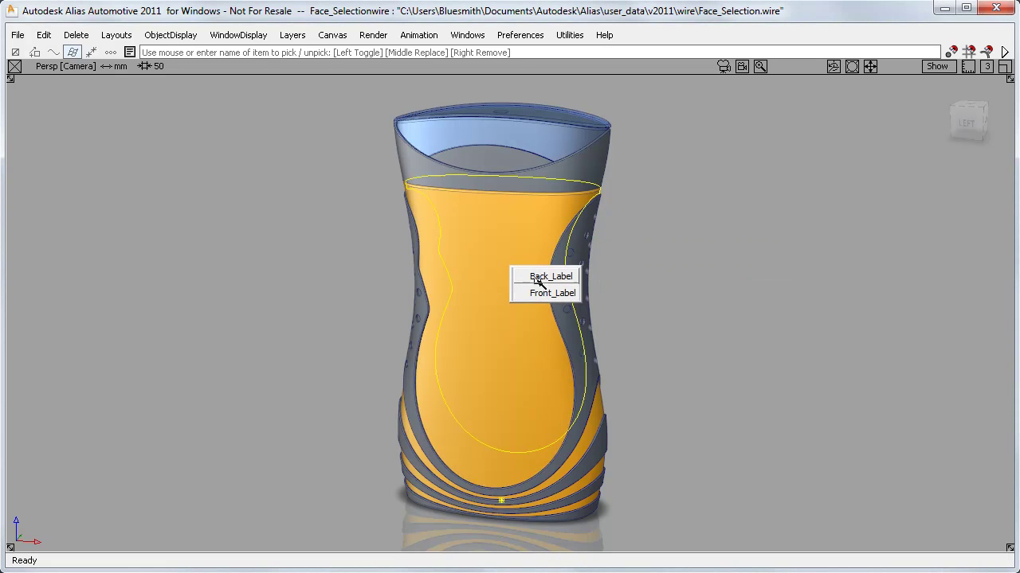
left_click(540, 277)
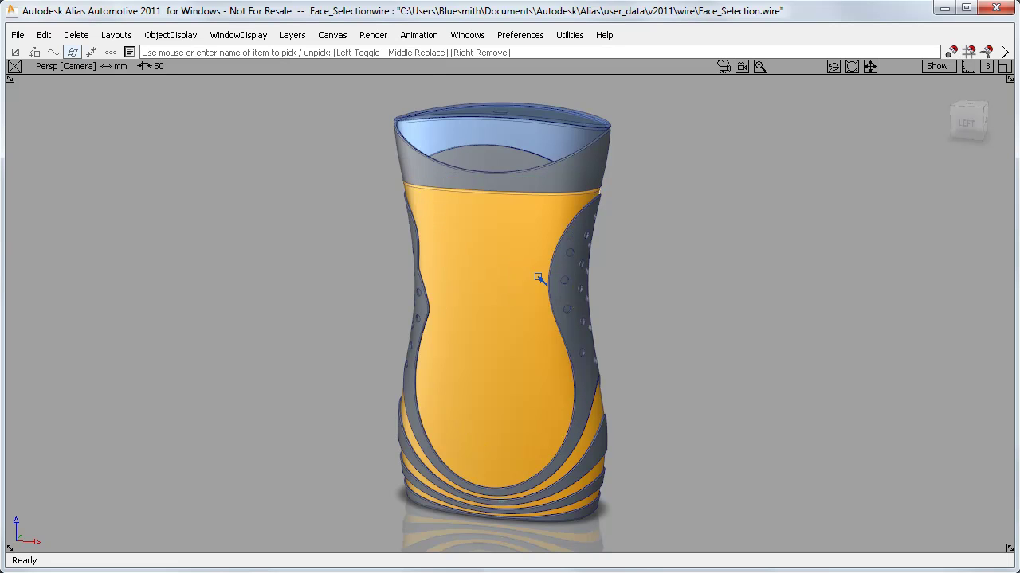
left_click_drag(731, 278, 653, 295, "alt+shift")
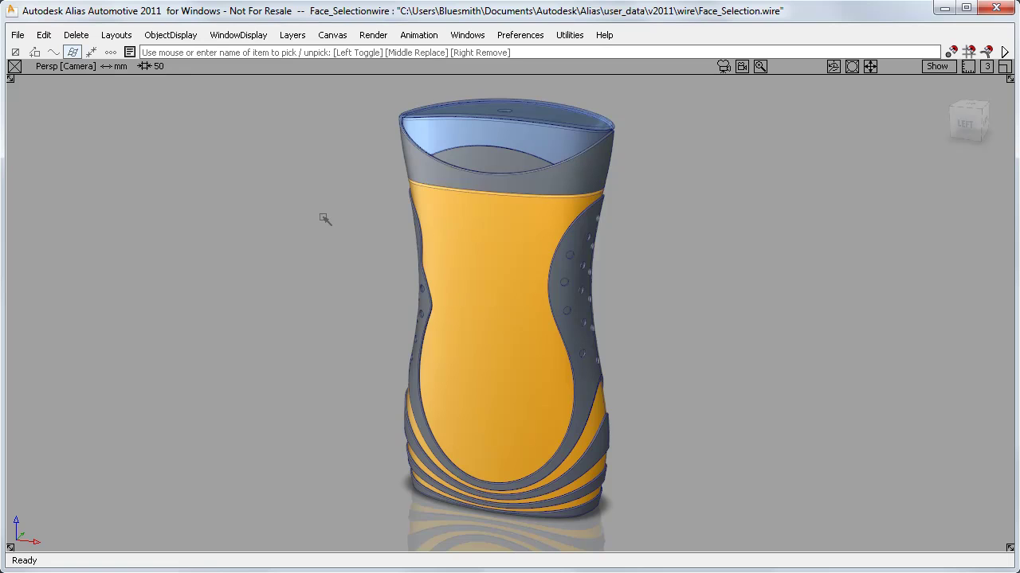
Step: Turn on X-ray see-through display from the WindowDisplay Xray options
left_click(238, 35)
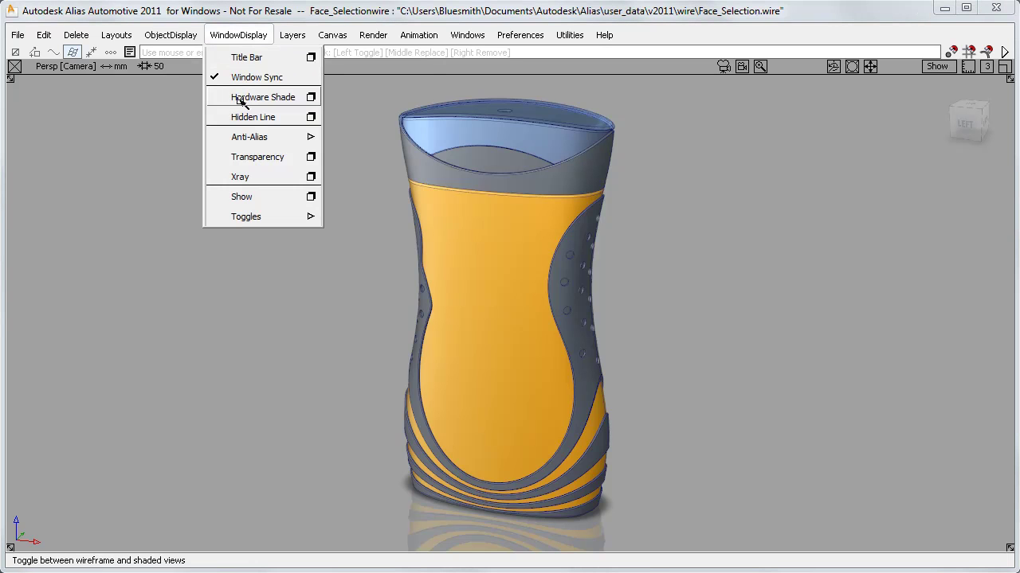
left_click(311, 176)
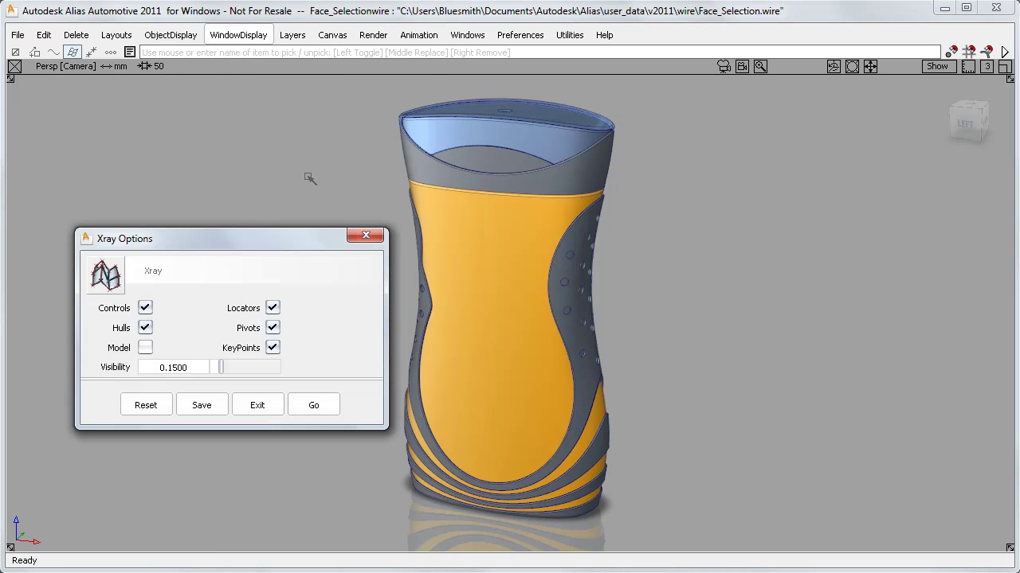
left_click(318, 406)
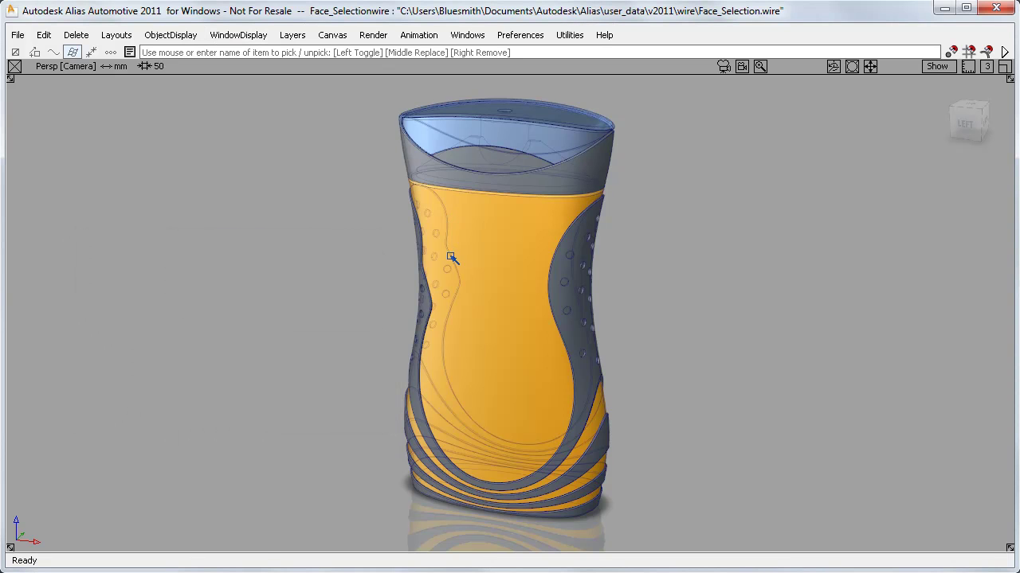
Step: Preview Front_Label and Back_Label through the X-ray view, then turn X-ray off
left_click_drag(330, 278, 316, 294, "ctrl+shift")
left_click_drag(446, 234, 478, 329)
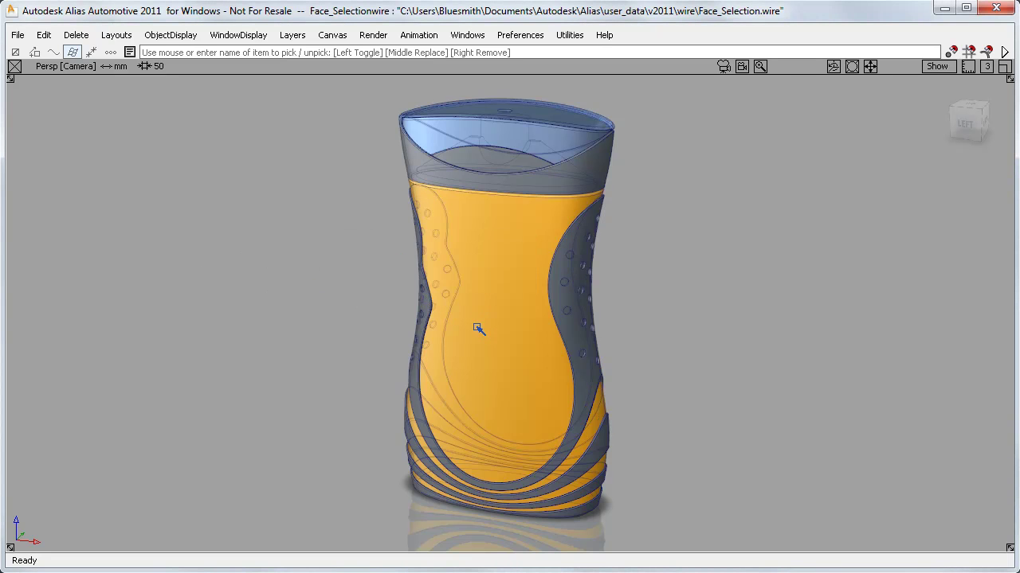
left_click(501, 263)
left_click_drag(516, 273, 517, 250)
left_click_drag(704, 267, 706, 296, "ctrl+shift")
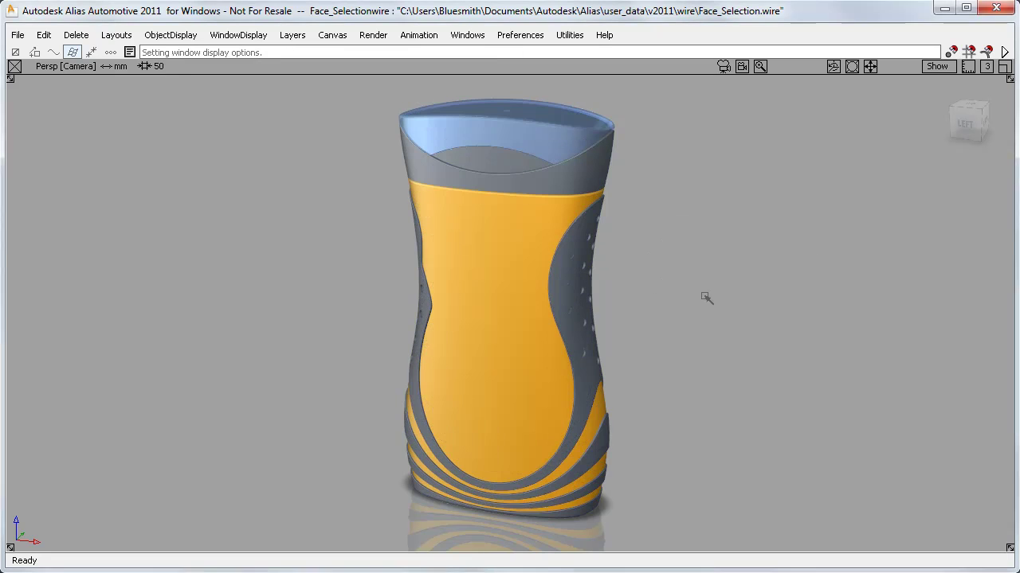
Step: Orbit around pivots set on the lower front, top rim, front and side panel
left_click(471, 425)
left_click_drag(302, 388, 526, 287, "alt+shift")
left_click(522, 137)
left_click_drag(729, 127, 687, 142, "alt+shift")
left_click(440, 288)
left_click_drag(669, 433, 505, 423, "alt+shift")
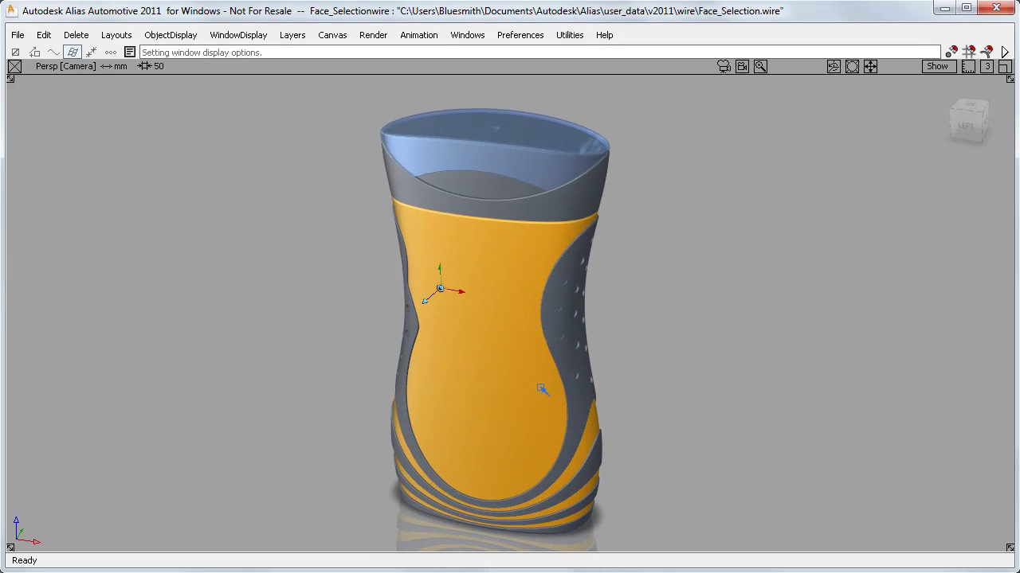
left_click(566, 296)
mouse_move(741, 340)
left_mouse_down("alt+shift")
mouse_move(528, 360)
mouse_move(406, 322)
mouse_move(485, 348)
mouse_move(674, 342)
mouse_move(744, 314)
mouse_move(745, 329)
left_mouse_up("alt+shift")
left_click(488, 366)
left_click_drag(660, 371, 670, 348, "alt+shift")
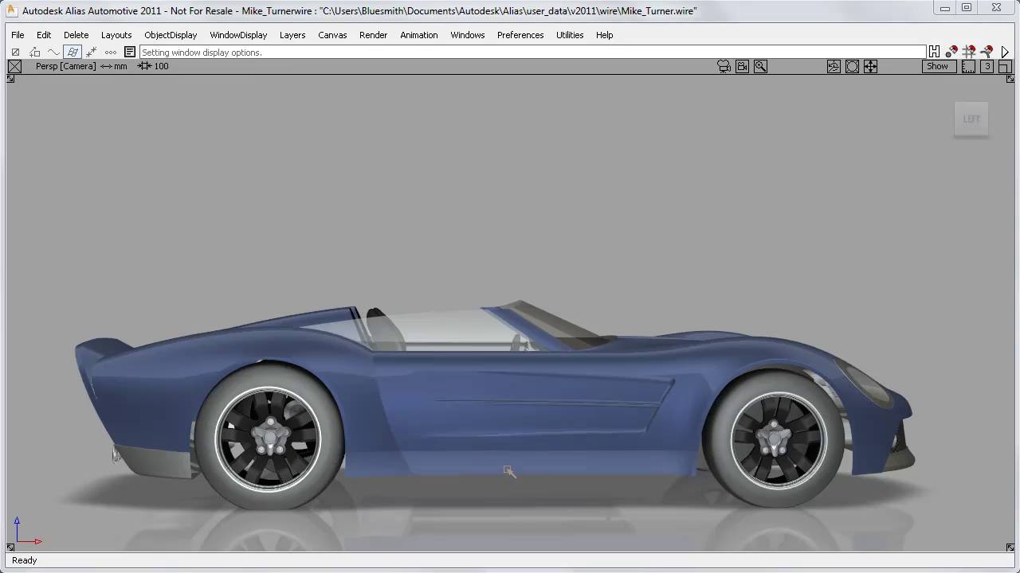
Step: Navigate the camera to a top-down view of the sports car
left_click_drag(466, 471, 466, 494, "alt+shift")
left_click(160, 375, "alt+shift")
left_click_drag(90, 507, 485, 510, "alt+shift")
right_click_drag(491, 508, 512, 499, "alt+shift")
left_click(800, 201, "alt+shift")
left_click_drag(860, 136, 749, 224, "alt+shift")
right_click_drag(749, 224, 735, 232, "alt+shift")
left_click(450, 122, "alt+shift")
left_click_drag(522, 99, 444, 91, "alt+shift")
middle_click_drag(445, 91, 446, 122, "alt+shift")
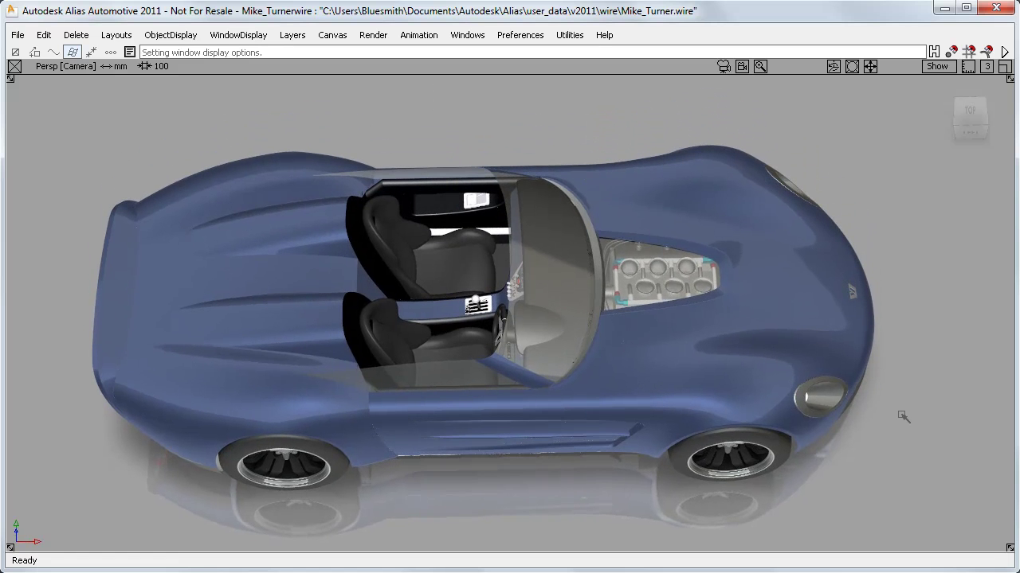
Step: Show surface lines, pick the whole car, and hide its interior
middle_click_drag(902, 416, 901, 450, "ctrl+shift")
left_click_drag(901, 416, 908, 455, "ctrl+shift")
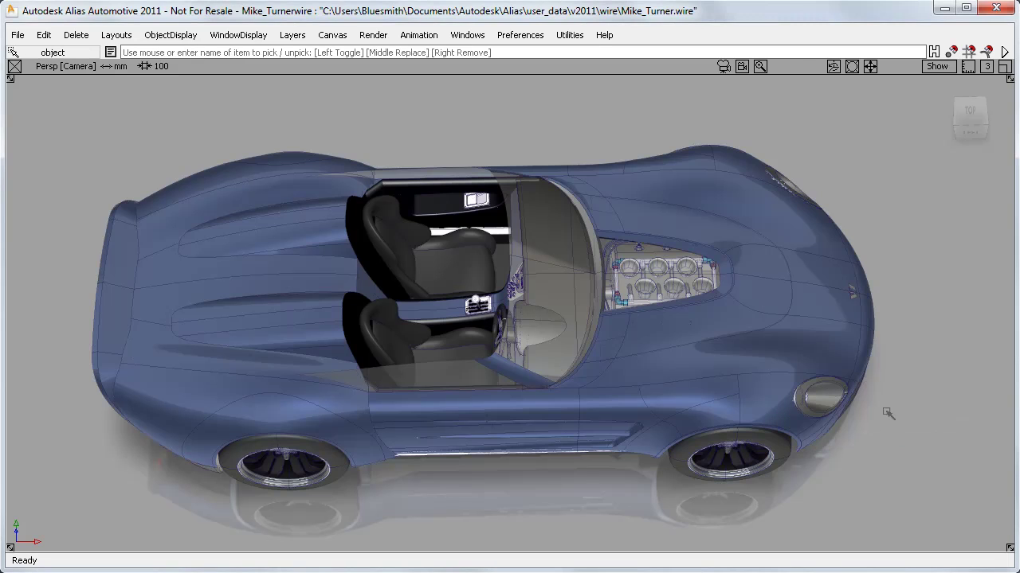
left_click(861, 362)
mouse_move(903, 375)
left_mouse_down("ctrl+shift")
mouse_move(910, 357)
mouse_move(887, 381)
left_mouse_up("ctrl+shift")
Step: Pick fender, front panel, door, sill and surface#19, then clear picks and return to Model display
left_click(742, 354)
left_click(687, 389)
left_click(613, 400)
left_click(536, 408)
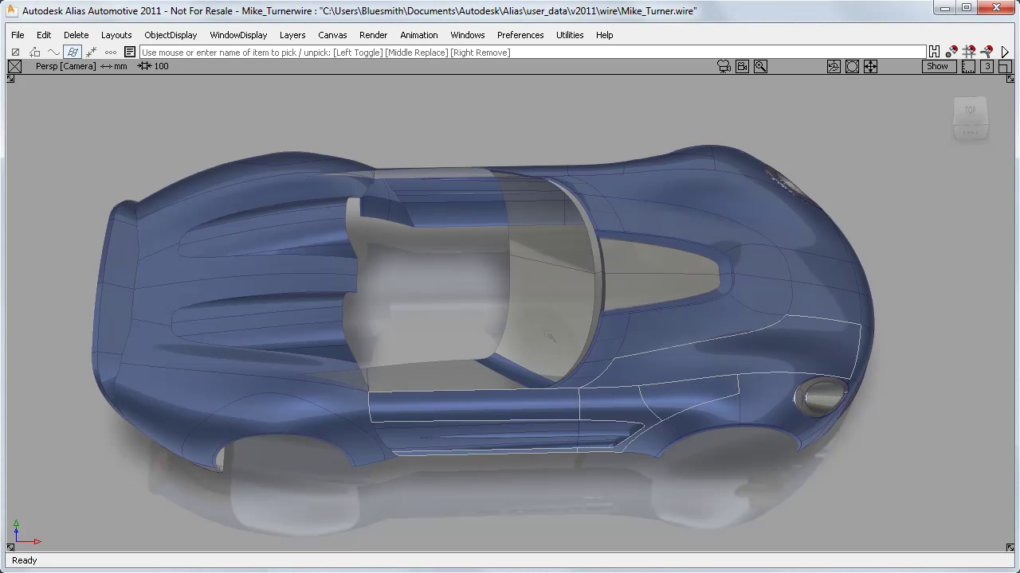
left_click(550, 249)
left_click(547, 205)
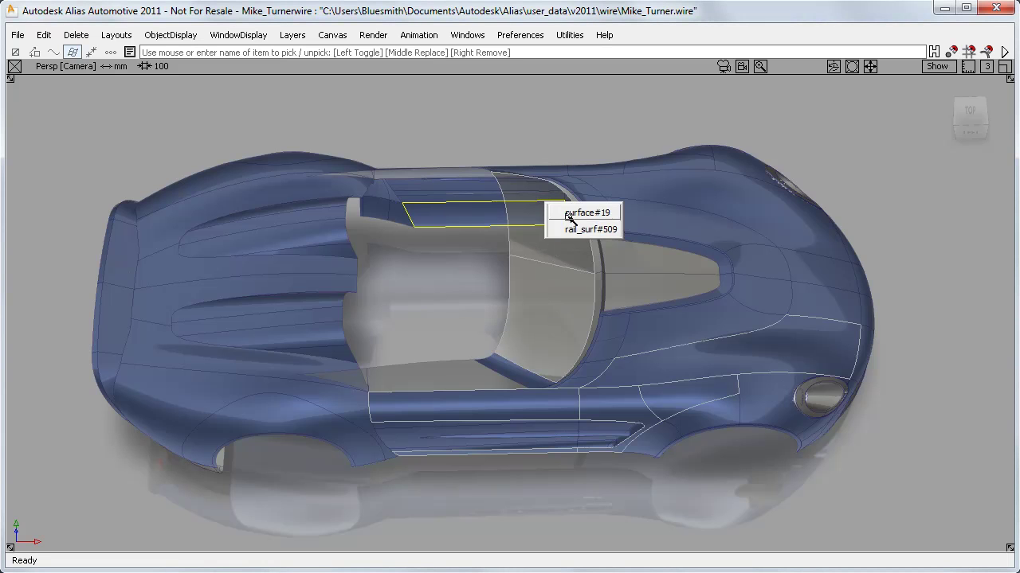
left_click(568, 215)
left_click_drag(831, 144, 833, 121, "ctrl+shift")
middle_click_drag(833, 121, 834, 153, "ctrl+shift")
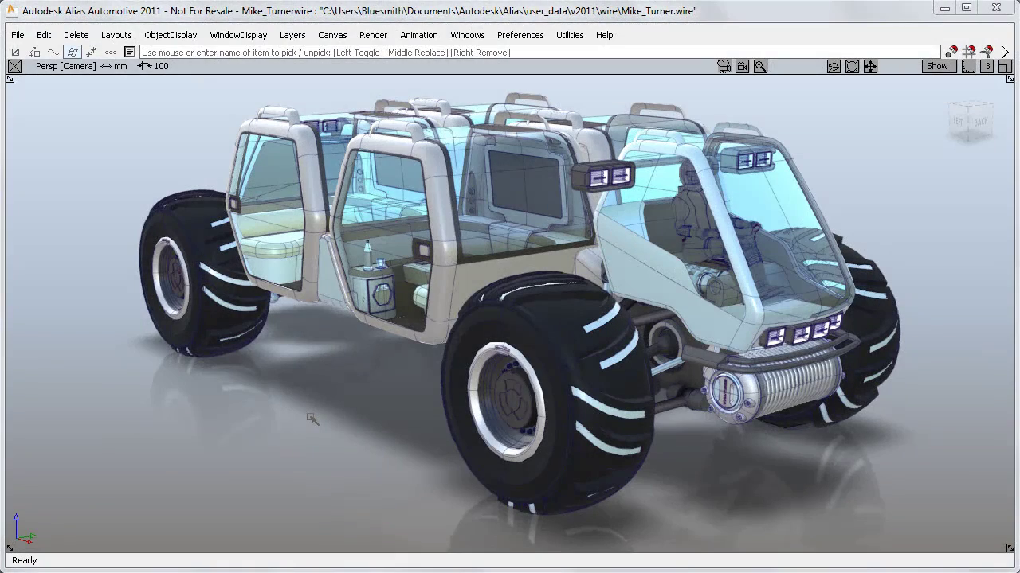
Step: Switch to Pick_Surface and list the overlapping surfaces with the pick chooser without picking any
left_click_drag(311, 419, 301, 433, "ctrl+shift")
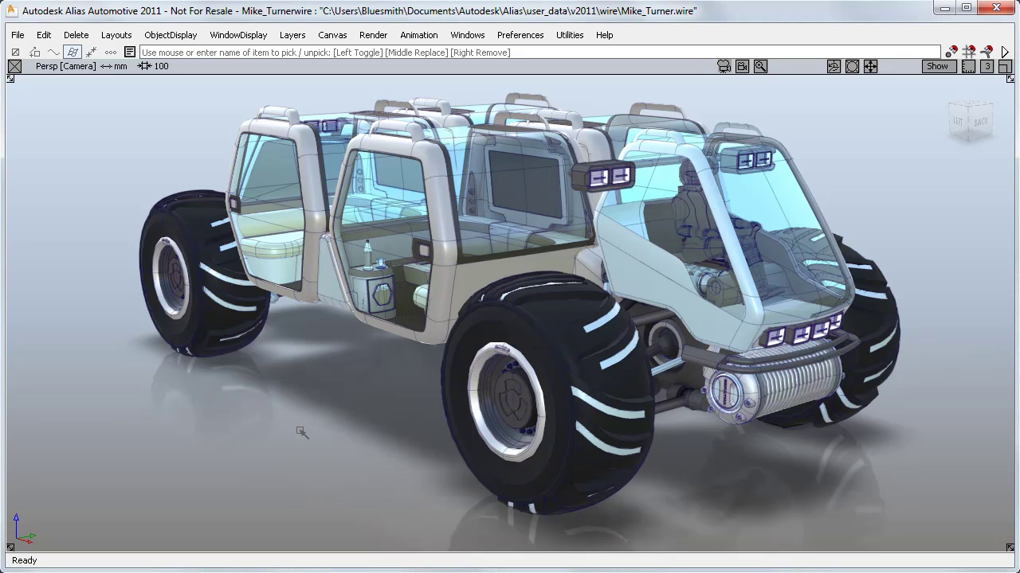
left_click(505, 184)
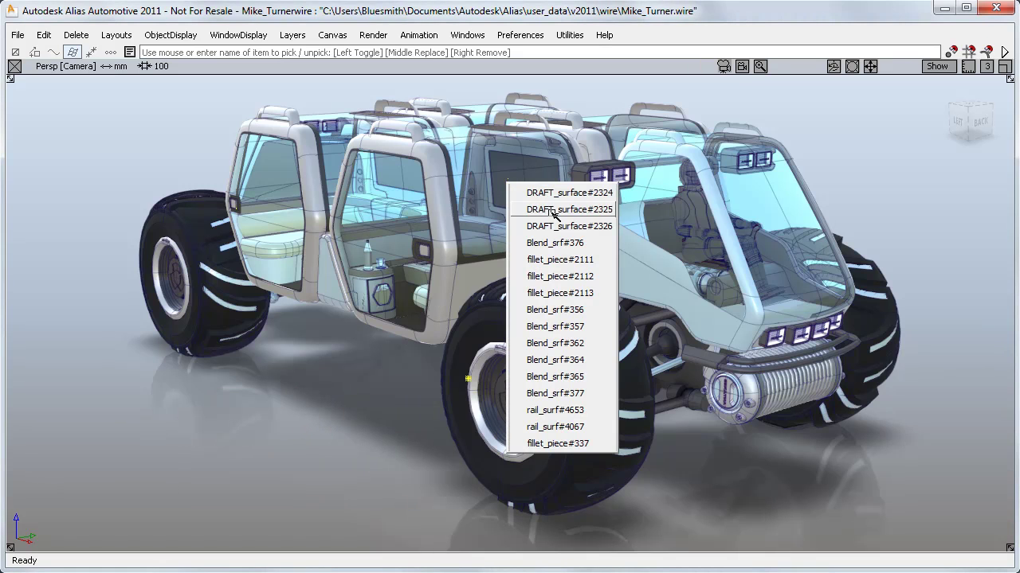
left_click(356, 385)
Step: Show the off-road vehicle as see-through wireframe and pick the seat surface
left_click_drag(344, 386, 359, 382, "ctrl+shift")
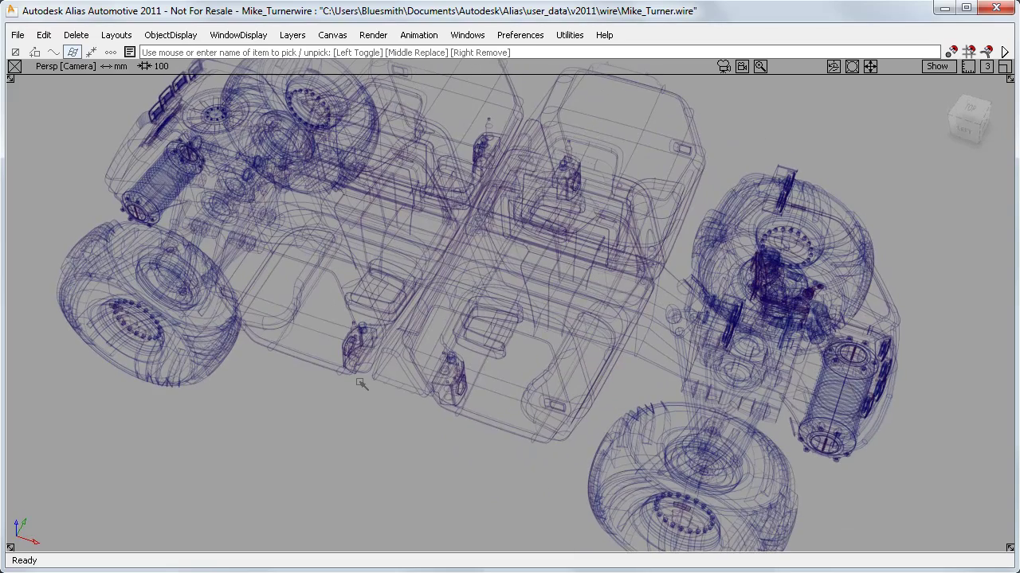
left_click_drag(361, 384, 297, 398, "ctrl+shift")
left_click(506, 378)
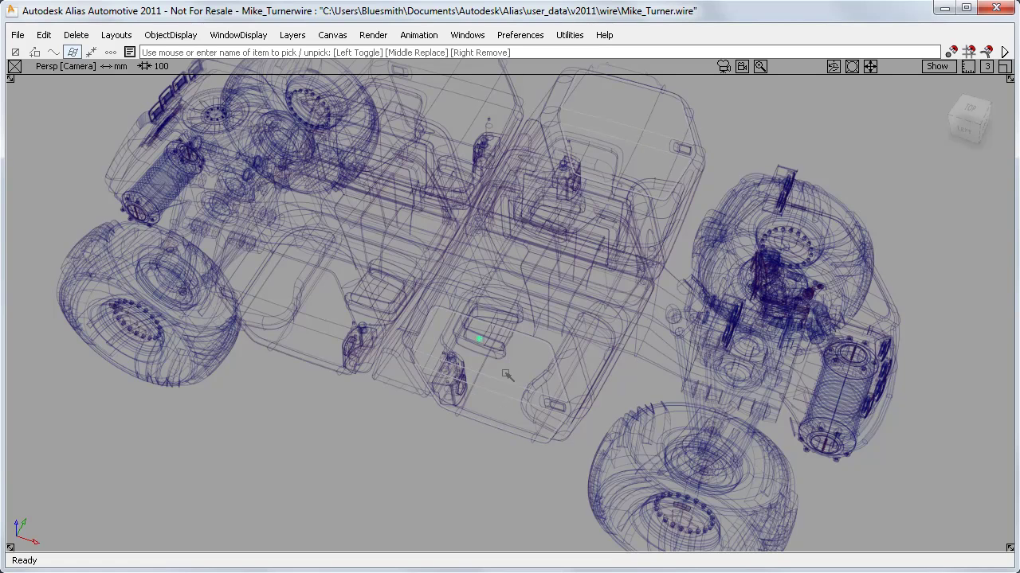
Step: Clear the seat pick and open the Selection_Options shelves window
left_click(503, 246)
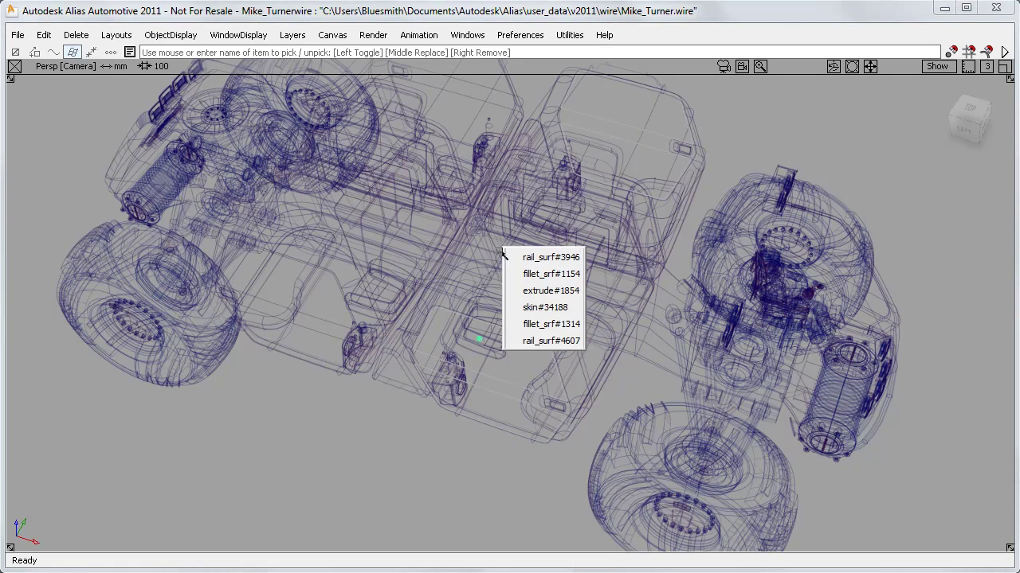
left_click_drag(385, 454, 387, 419, "ctrl+shift")
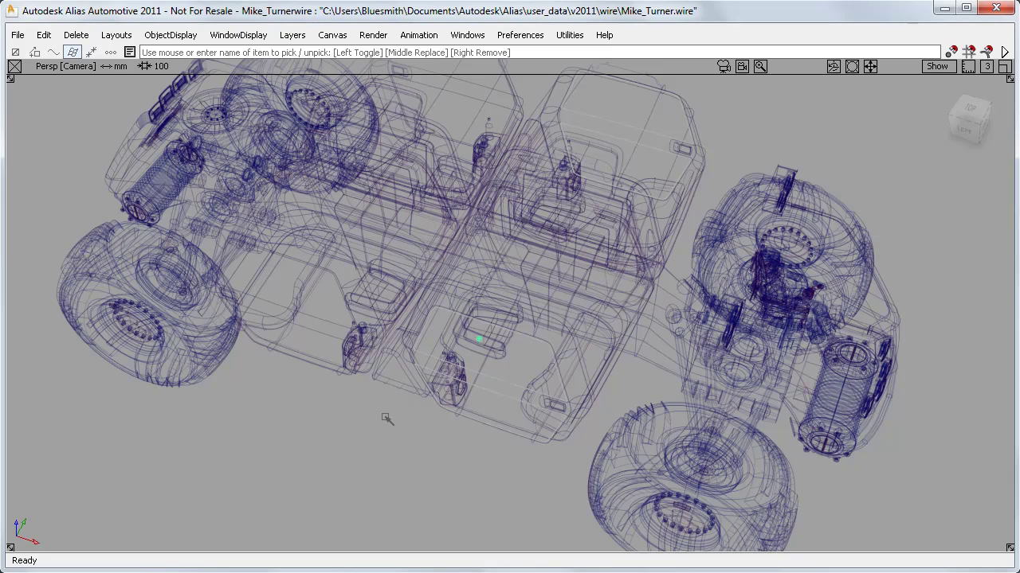
left_click(470, 35)
left_click(476, 76)
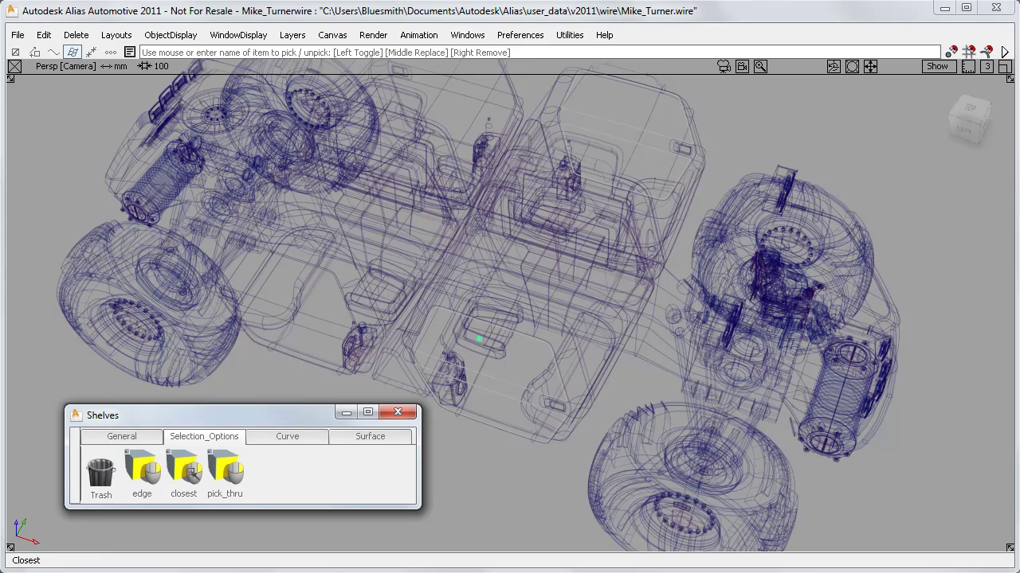
Step: Apply the Edge shelf settings (left Toggle, middle Pick, right Unpick) and switch to Pick_Edge
double_click(142, 470)
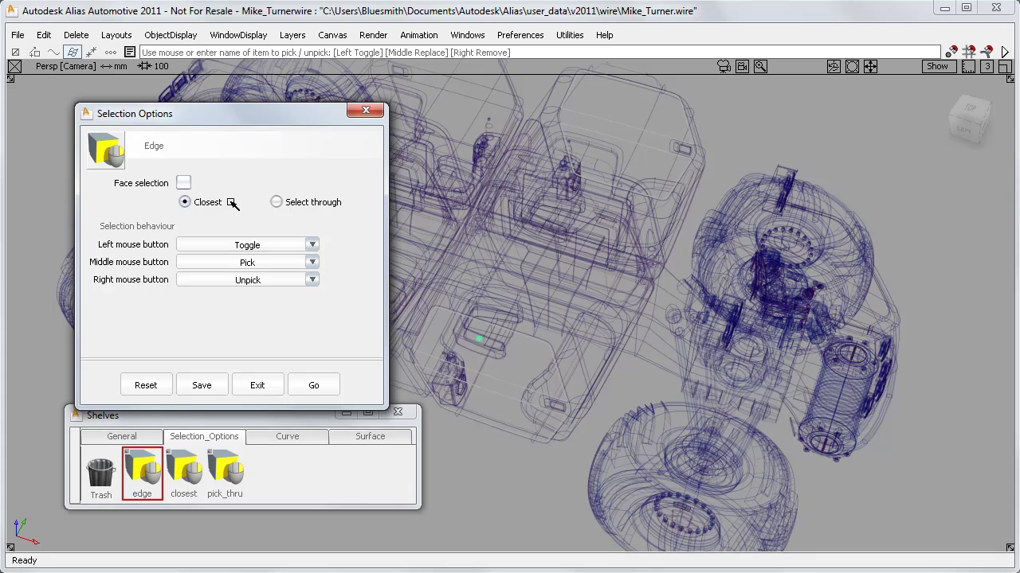
left_click(312, 387)
left_click(398, 412)
left_click_drag(275, 468, 263, 448, "ctrl+shift")
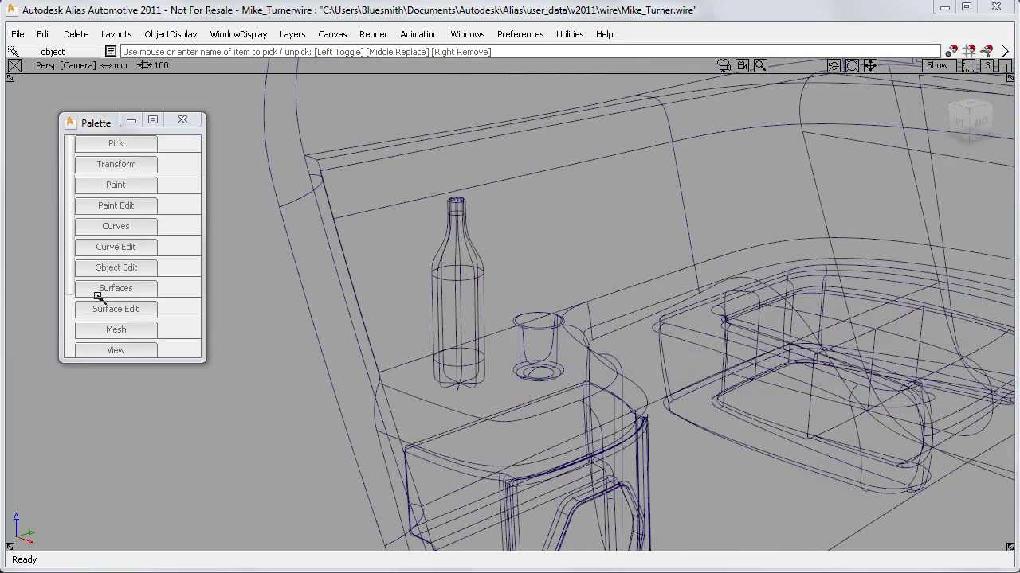
Step: Switch to Pick_Object and move the bottle 70.5111 and the cup -6.9887 along Y
left_click(103, 164)
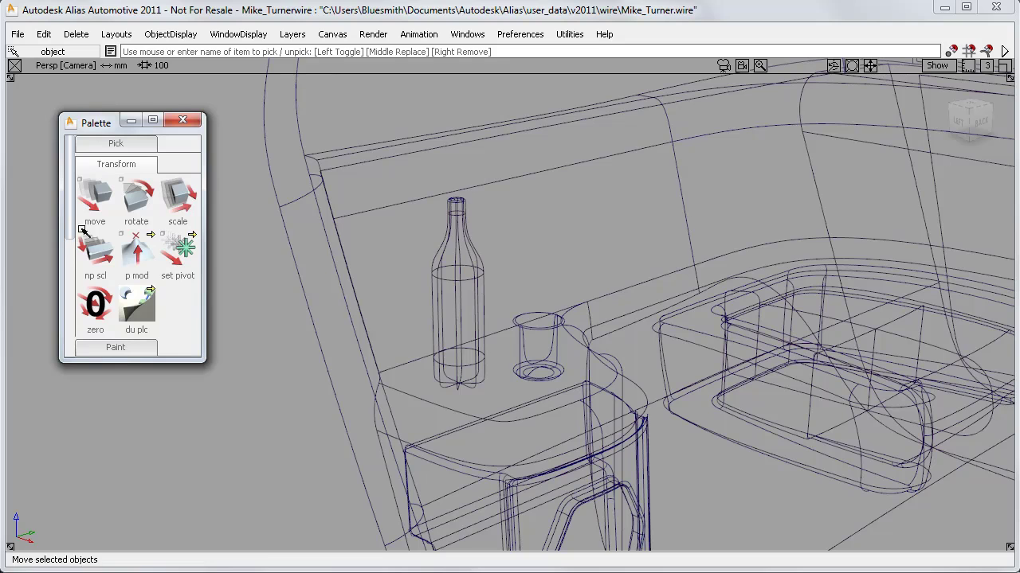
left_click_drag(280, 487, 249, 472, "ctrl+shift")
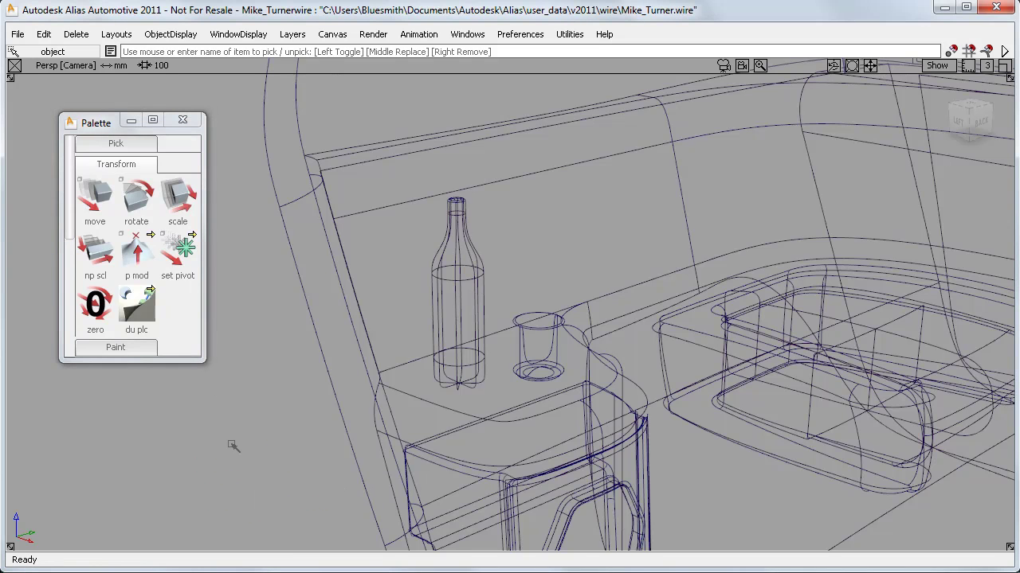
left_click(99, 203)
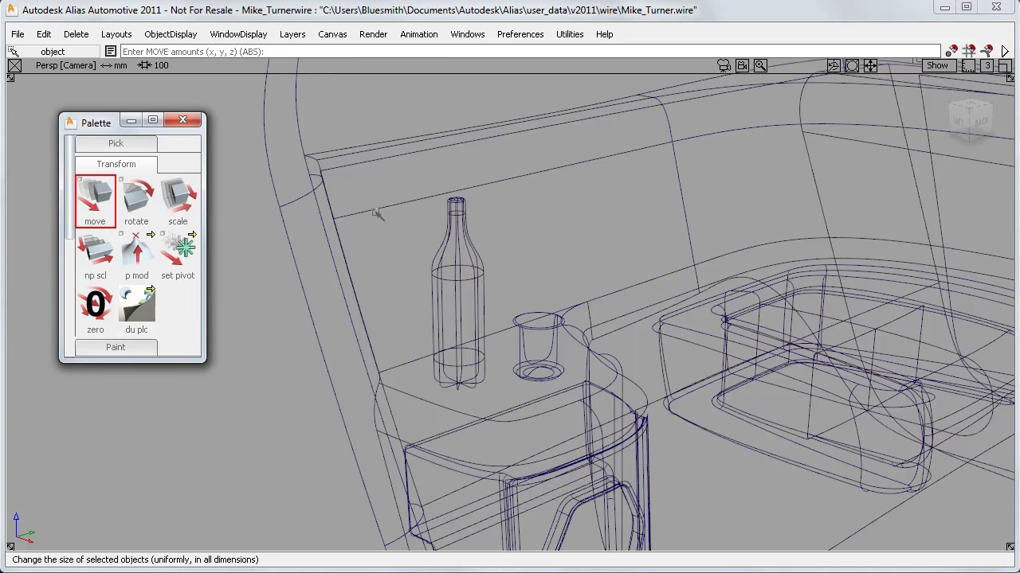
middle_click_drag(445, 212, 470, 206)
mouse_move(520, 355)
middle_mouse_down()
mouse_move(546, 347)
mouse_move(509, 354)
middle_mouse_up()
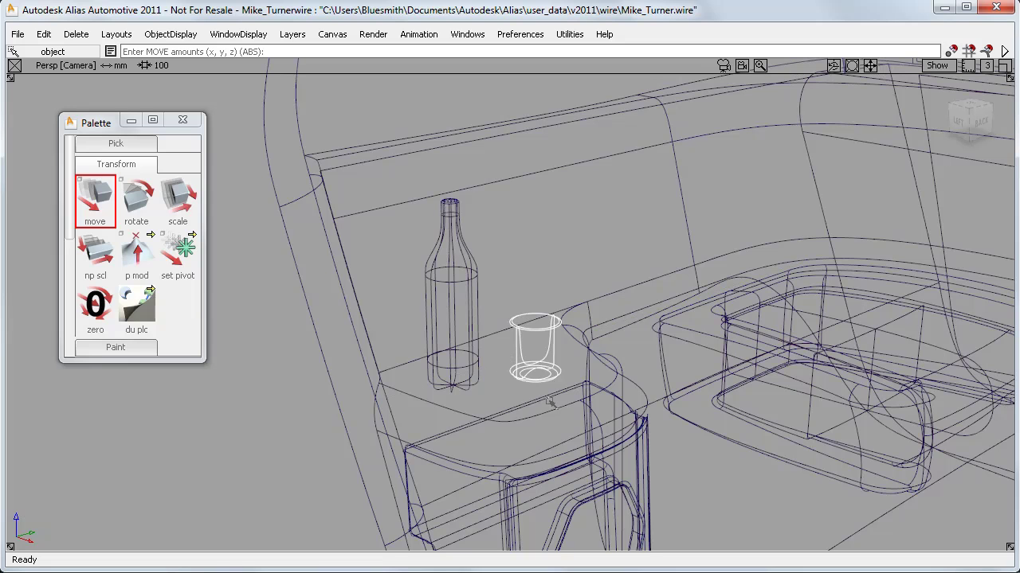
Step: Slide the glass along its Y axis, then undo an accidental door-panel move
mouse_move(255, 416)
middle_mouse_down()
mouse_move(261, 424)
mouse_move(231, 427)
mouse_move(265, 422)
middle_mouse_up()
mouse_move(516, 252)
middle_mouse_down()
mouse_move(564, 248)
mouse_move(509, 264)
middle_mouse_up()
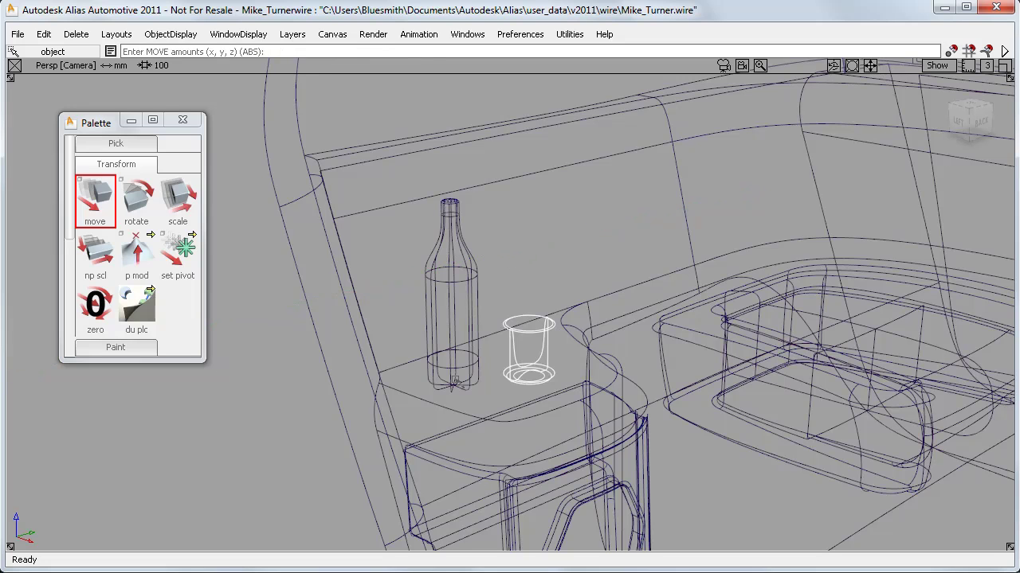
left_click(345, 467)
middle_click_drag(345, 468, 339, 464)
key("ctrl+z")
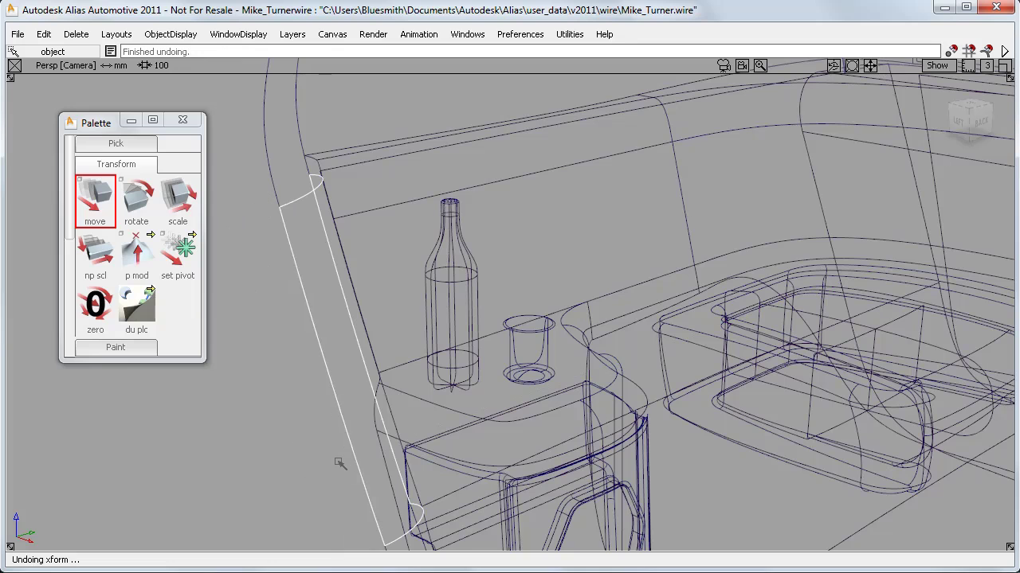
Step: Clear the selection with Pick_Nothing and return to picking whole objects
left_click_drag(312, 423, 315, 423, "ctrl+shift")
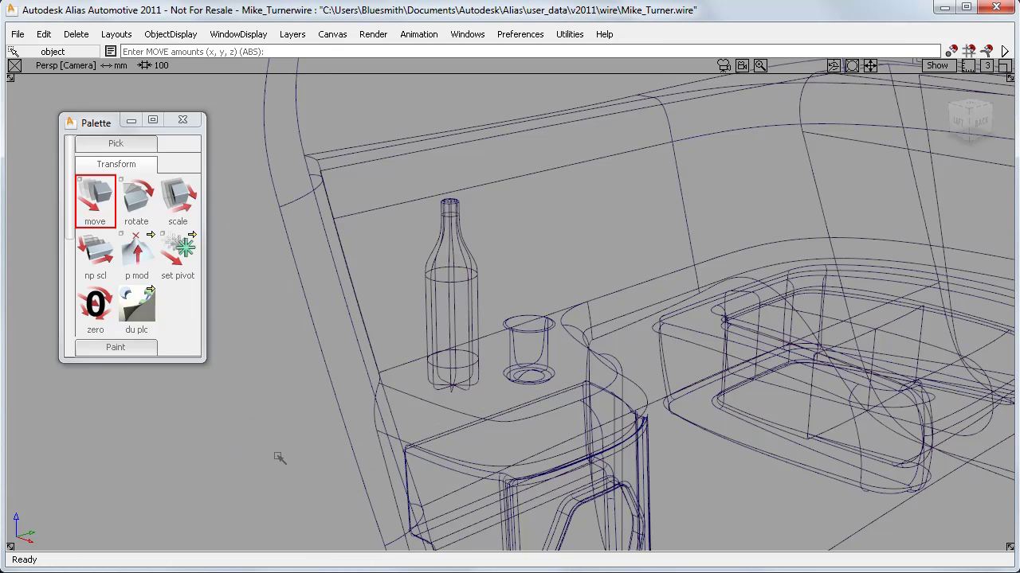
left_click_drag(279, 458, 287, 421, "ctrl+shift")
mouse_move(594, 215)
left_mouse_down("ctrl+shift")
mouse_move(578, 231)
mouse_move(580, 205)
left_mouse_up("ctrl+shift")
Step: Pick the bottle and slide it along its Y axis to sit behind the glass
left_click(578, 231)
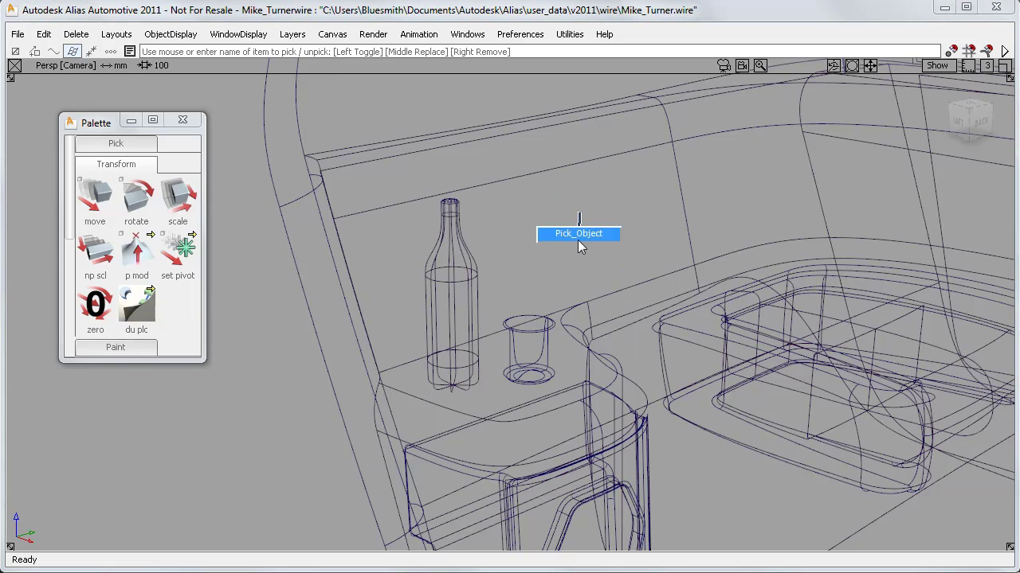
left_click(451, 251)
left_click(94, 199)
middle_click_drag(396, 307, 403, 330)
middle_click_drag(612, 246, 611, 245)
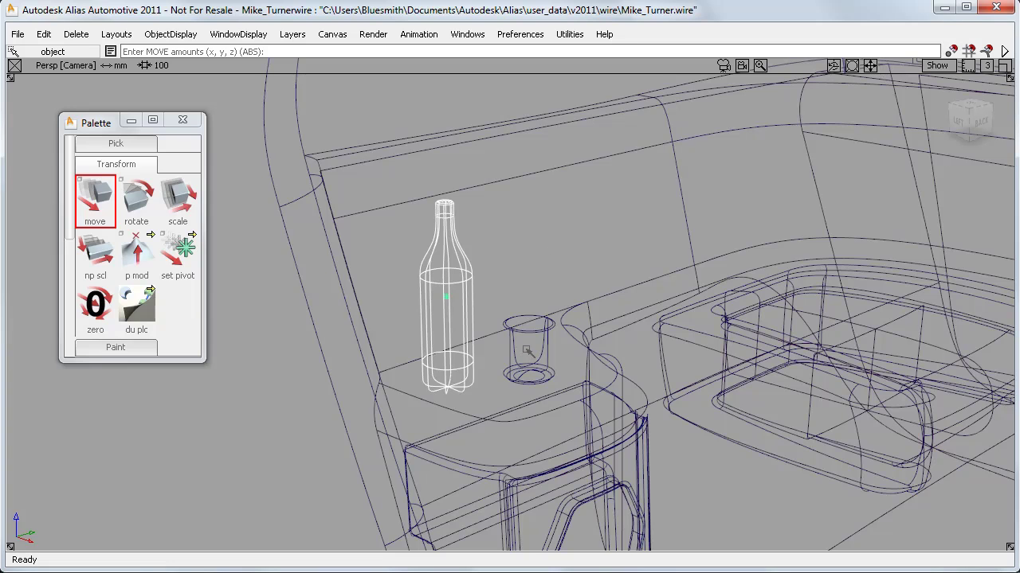
mouse_move(526, 351)
middle_mouse_down()
mouse_move(567, 339)
mouse_move(520, 347)
mouse_move(529, 348)
middle_mouse_up()
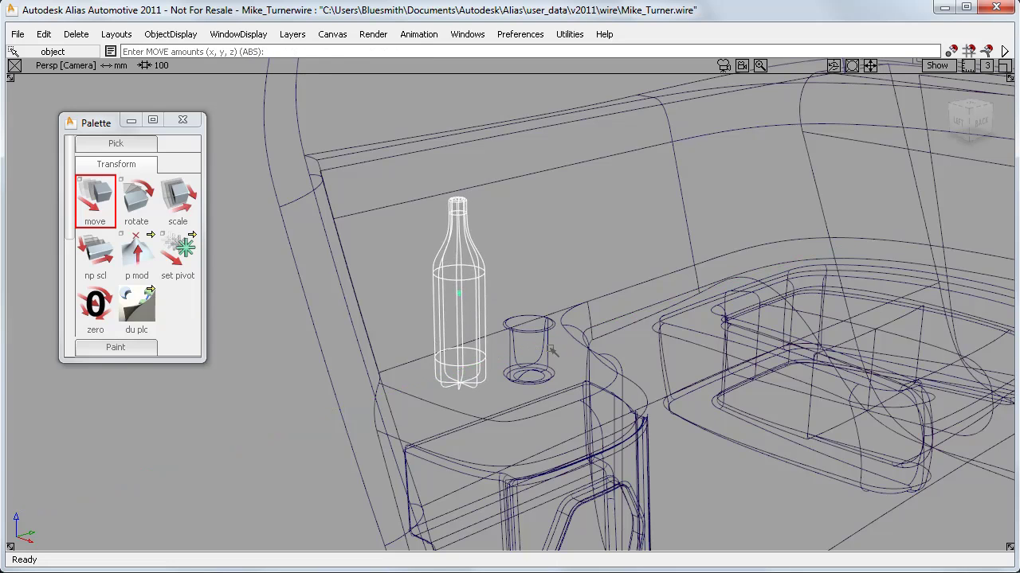
Step: Alternately pick the glass and bottle and nudge each along its Y axis
left_click(552, 352)
mouse_move(551, 352)
middle_mouse_down()
mouse_move(566, 342)
mouse_move(555, 351)
middle_mouse_up()
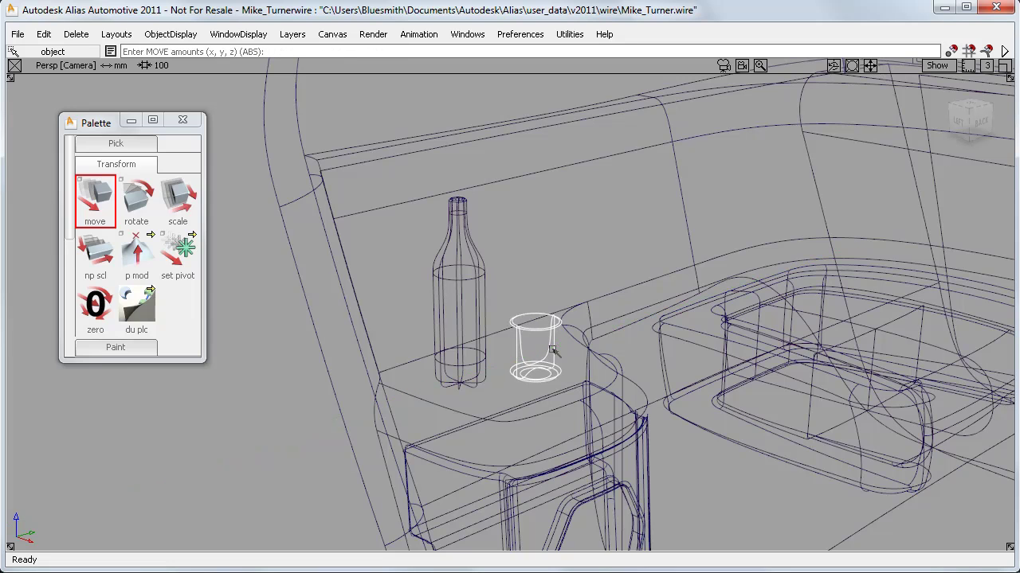
left_click(451, 315)
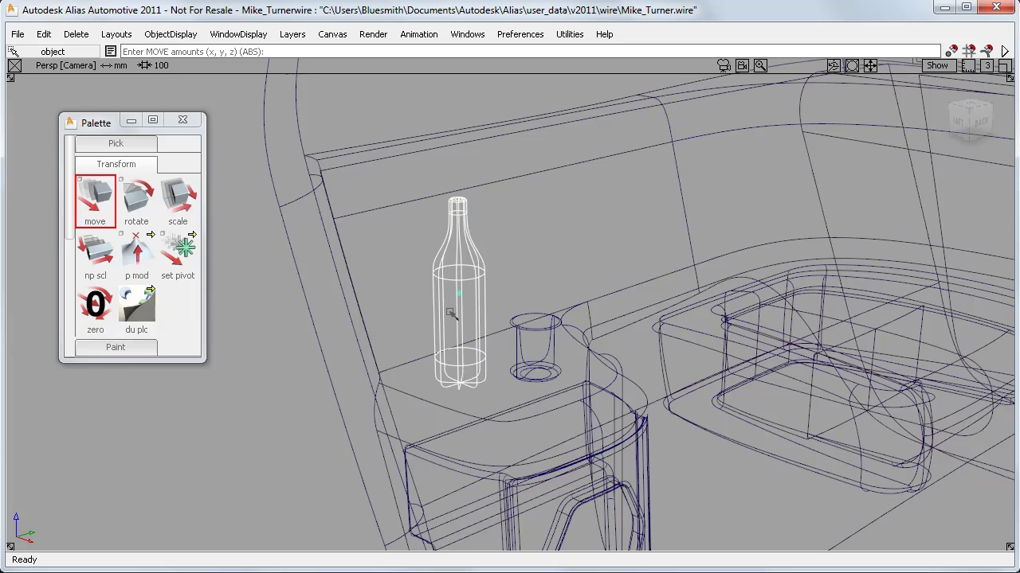
mouse_move(450, 315)
middle_mouse_down()
mouse_move(462, 310)
mouse_move(449, 315)
middle_mouse_up()
left_click(537, 346)
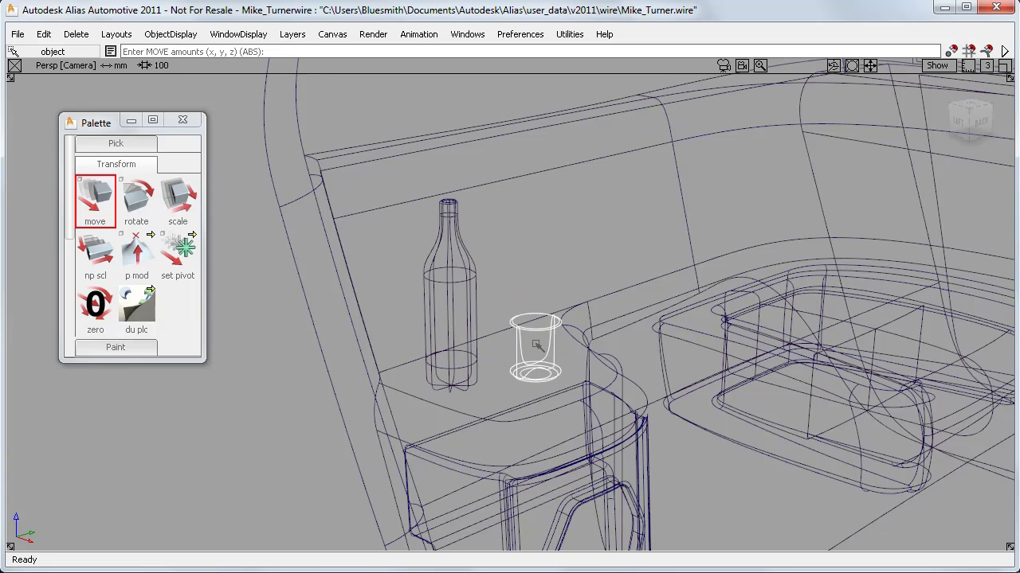
mouse_move(538, 347)
middle_mouse_down()
mouse_move(552, 343)
mouse_move(536, 347)
middle_mouse_up()
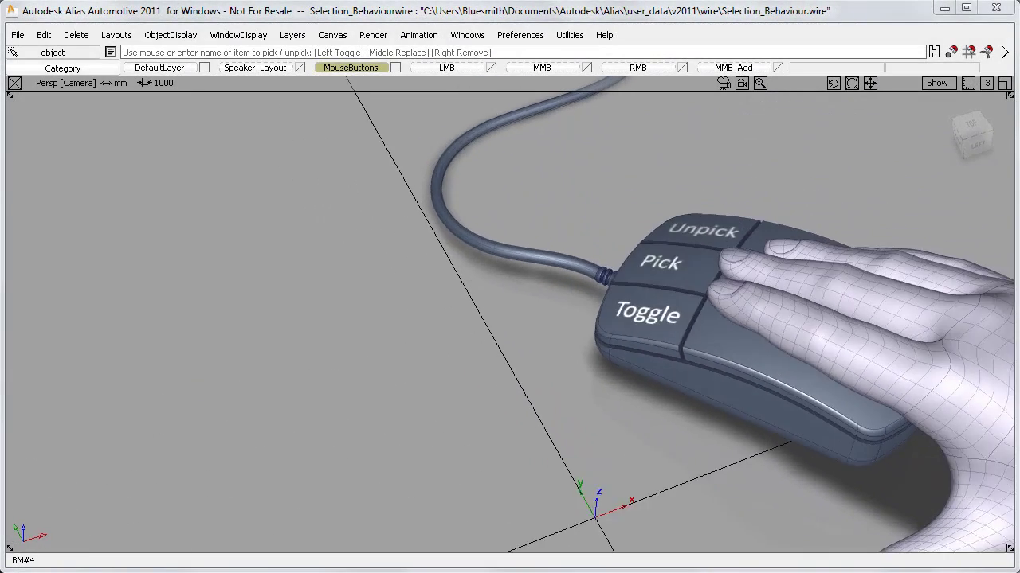
Step: Set the Middle mouse button to Pick in Selection Options and apply with Go
left_click(519, 35)
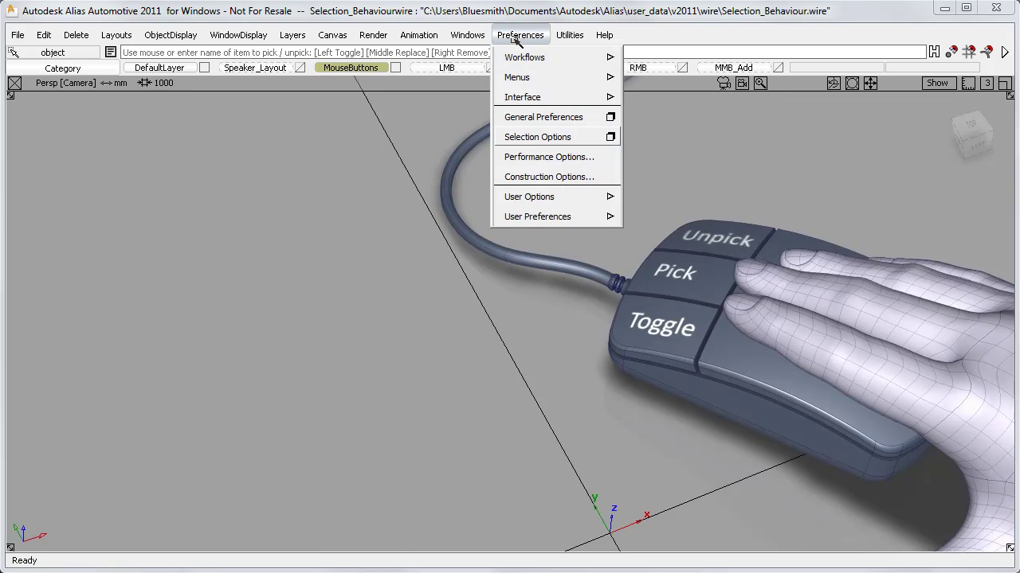
left_click(610, 137)
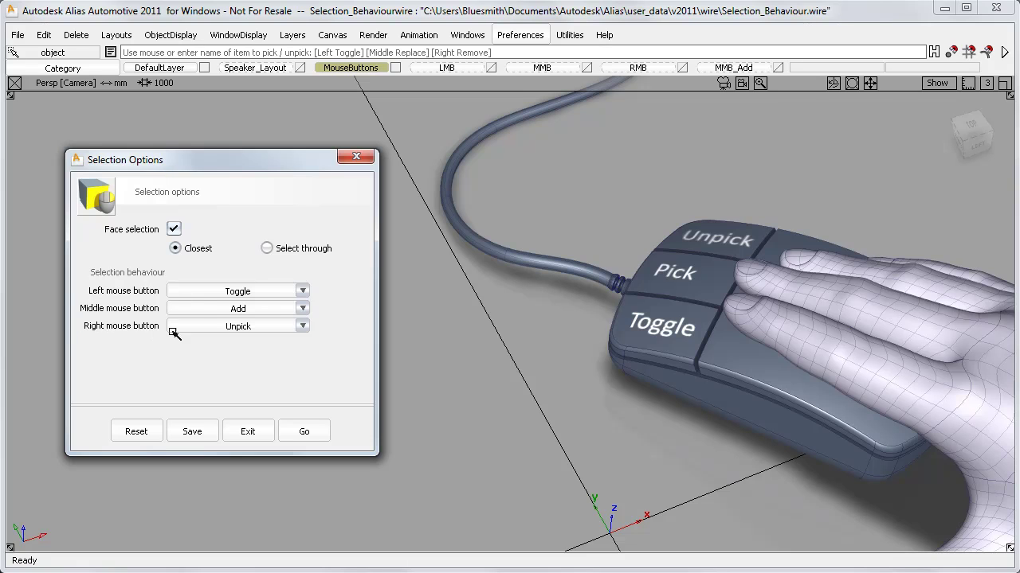
left_click(211, 309)
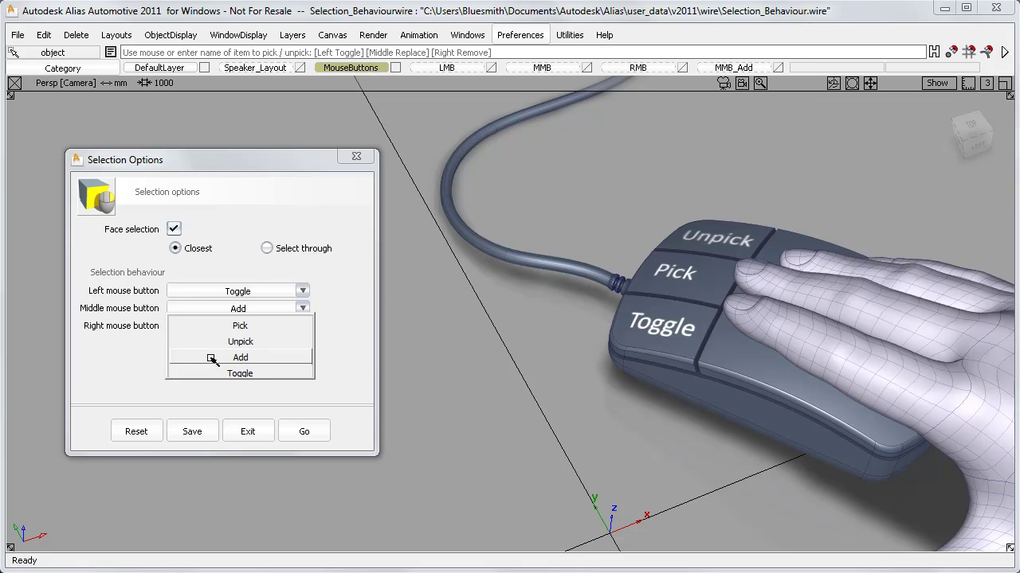
left_click(240, 327)
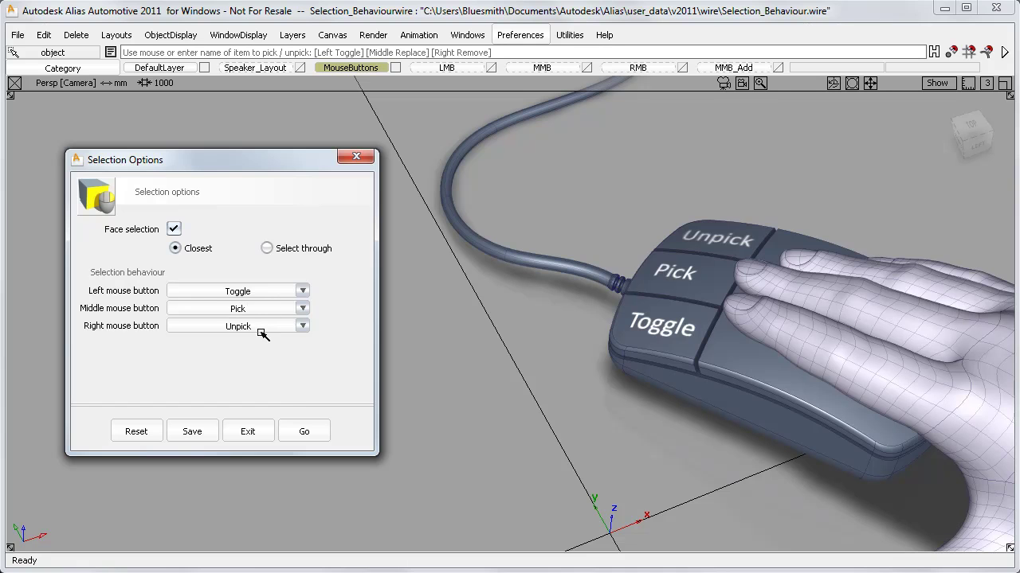
left_click(299, 430)
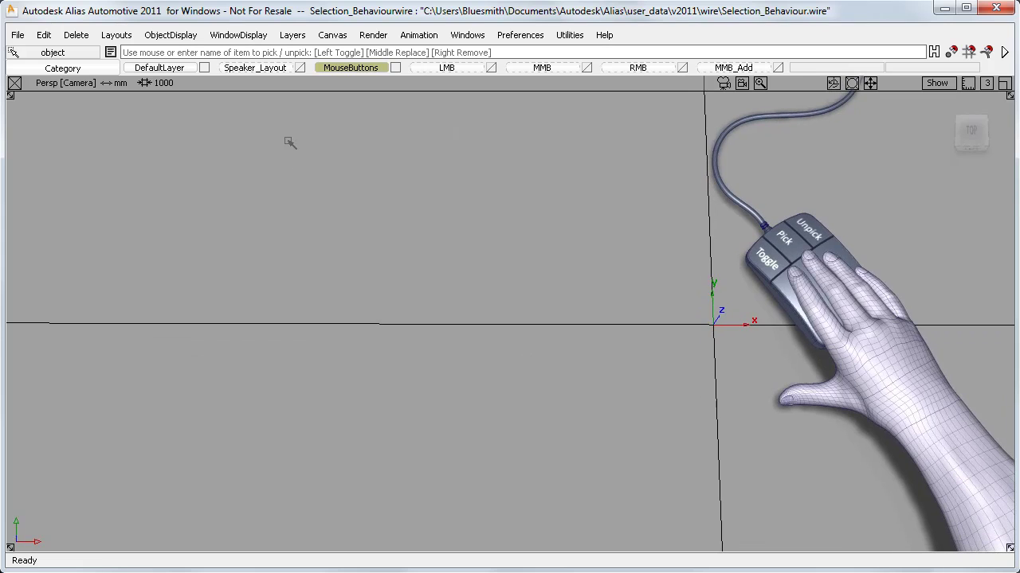
Step: Show the circle grid via the Speaker_Layout layer state, activate the LMB layer, and choose Pick_Object
right_click_drag(273, 68, 270, 111)
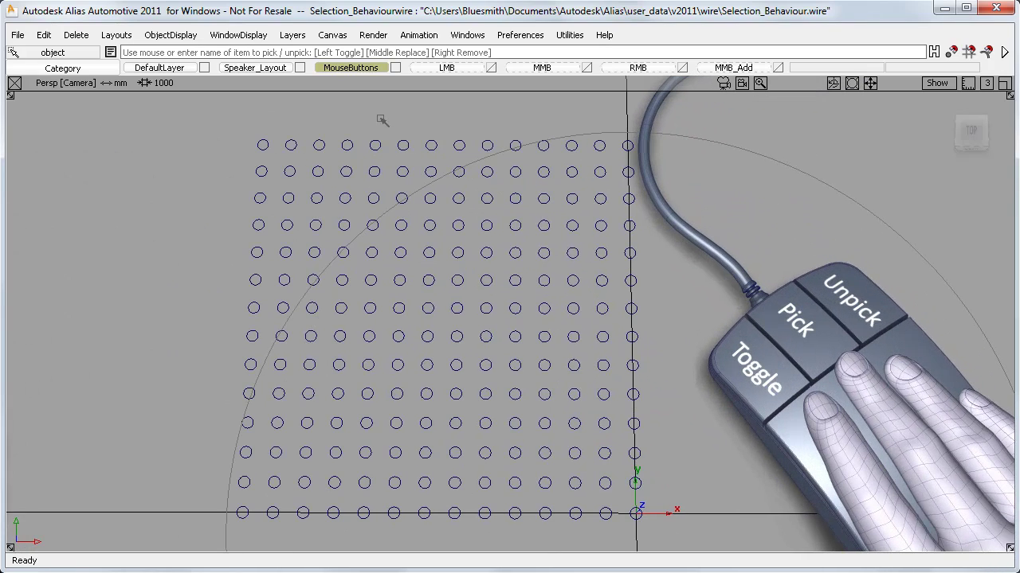
left_click(446, 68)
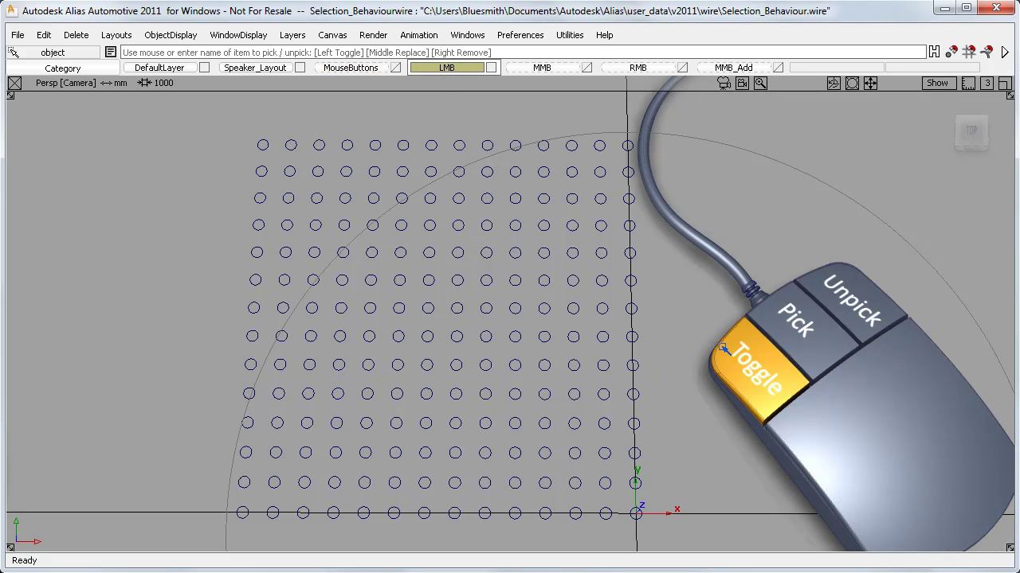
left_click_drag(177, 218, 178, 252, "ctrl+shift")
Step: Left-drag box regions over the grid to toggle blocks and rows of circles between picked and unpicked
left_click_drag(232, 125, 469, 327)
left_click_drag(472, 236, 607, 134)
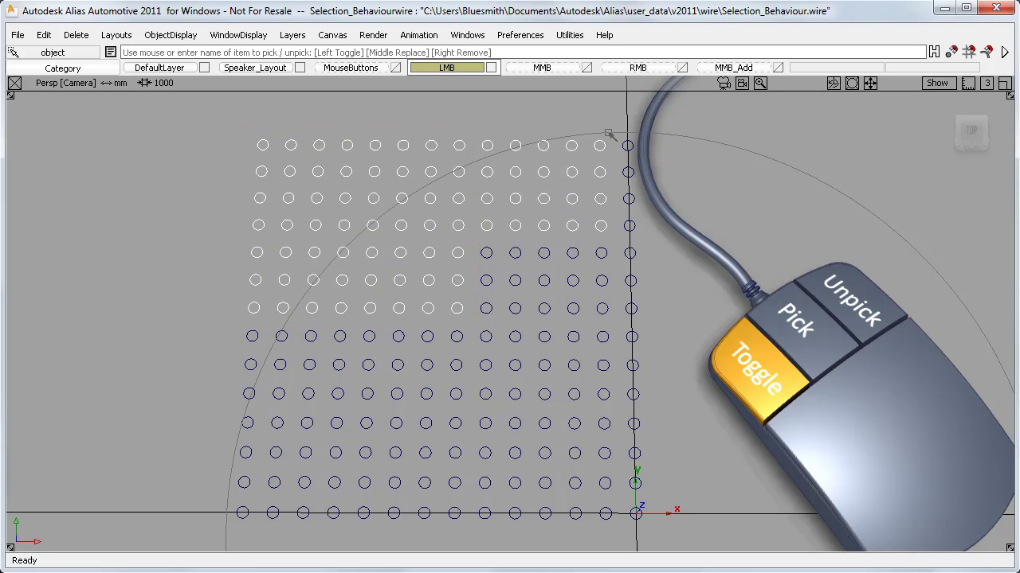
left_click_drag(234, 403, 329, 266)
left_click_drag(241, 316, 326, 267)
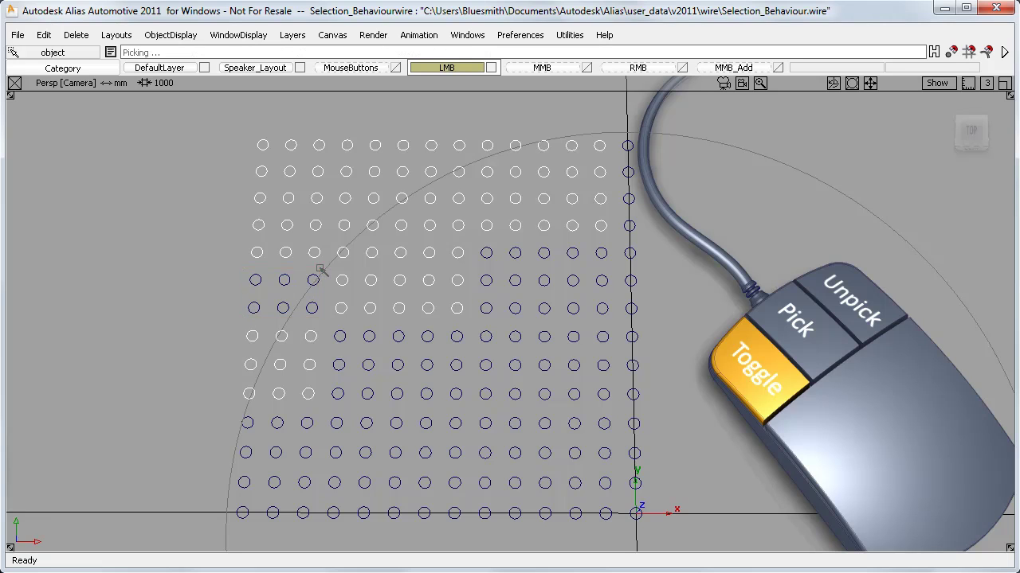
left_click_drag(334, 317, 481, 269)
left_click_drag(392, 218, 618, 290)
left_click_drag(481, 165, 613, 209)
left_click_drag(390, 293, 614, 273)
left_click_drag(476, 269, 612, 243)
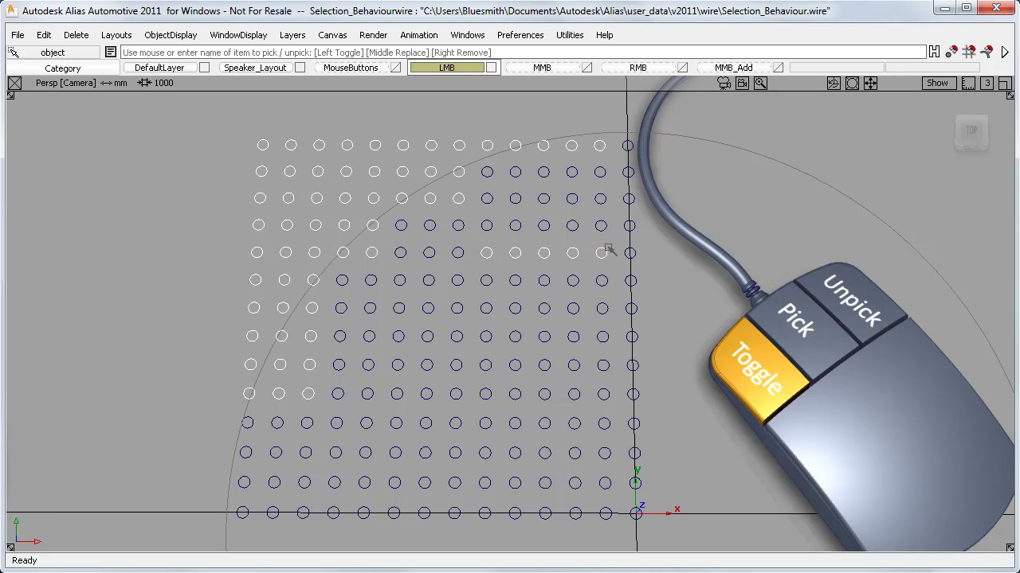
Step: With the MMB layer active, middle-drag boxes to pick two blocks of circles
left_click(550, 68)
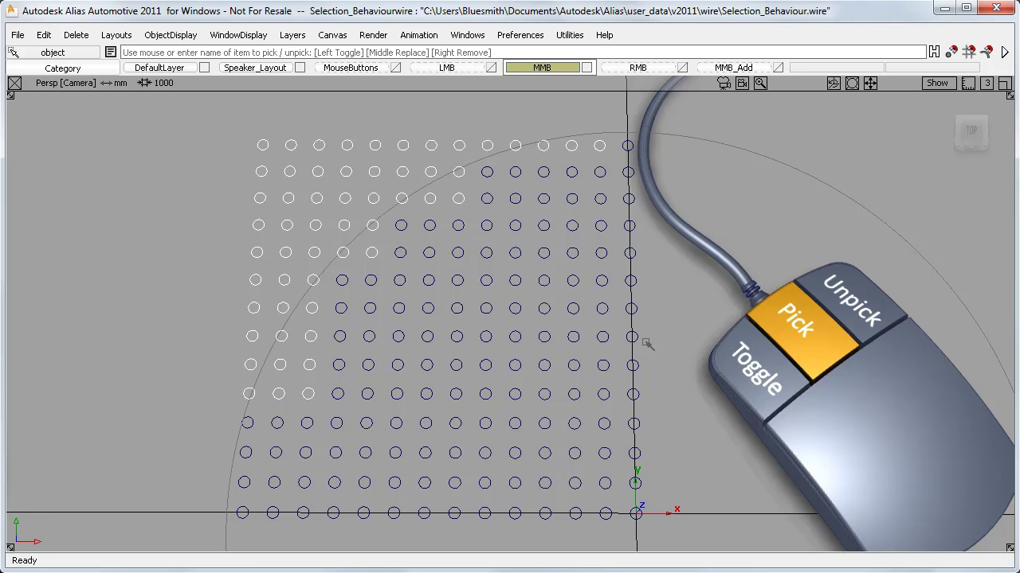
middle_click_drag(473, 323, 589, 443)
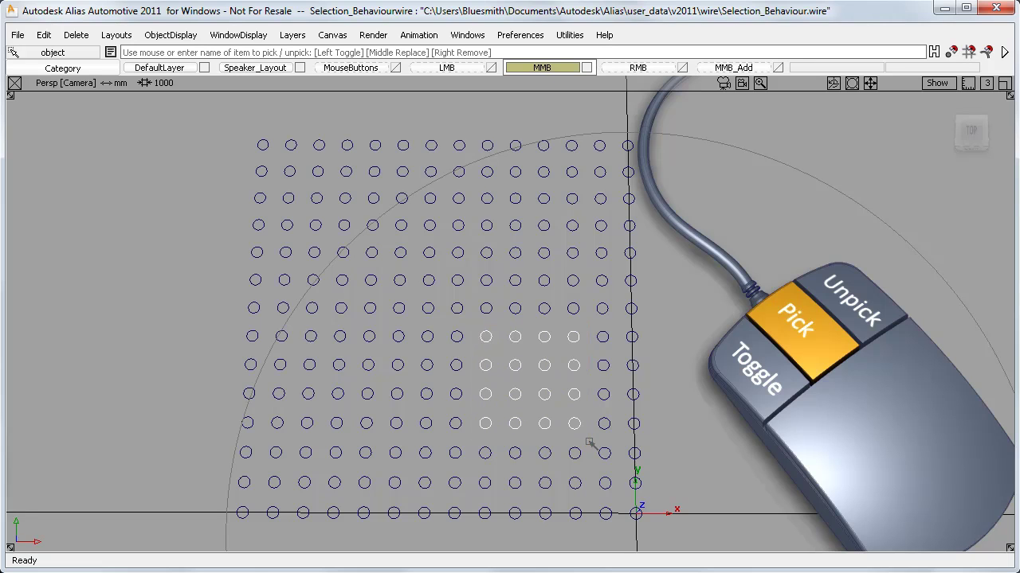
middle_click_drag(446, 316, 241, 137)
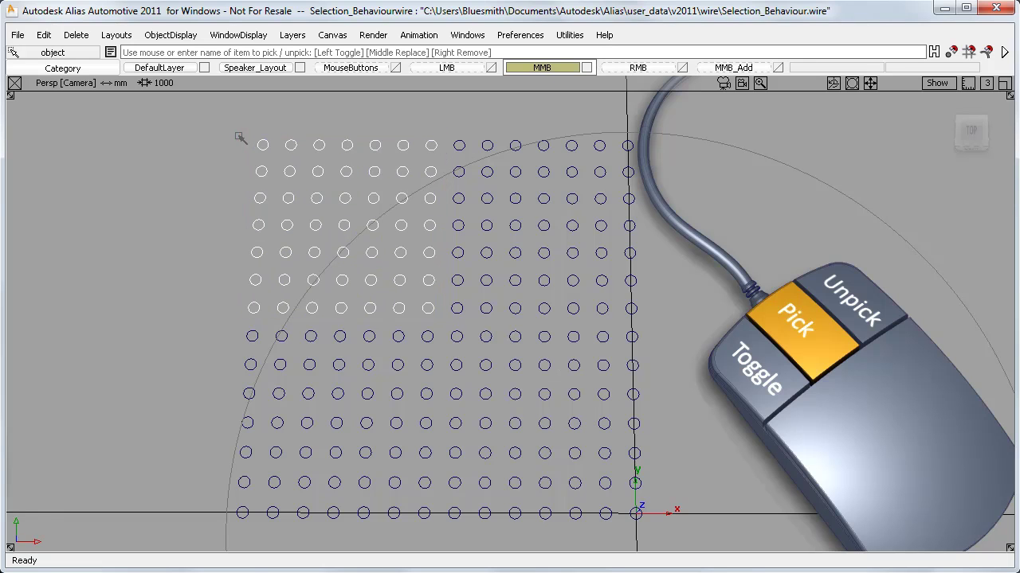
Step: Activate the RMB layer and right-drag boxes until every circle is unpicked
left_click(646, 73)
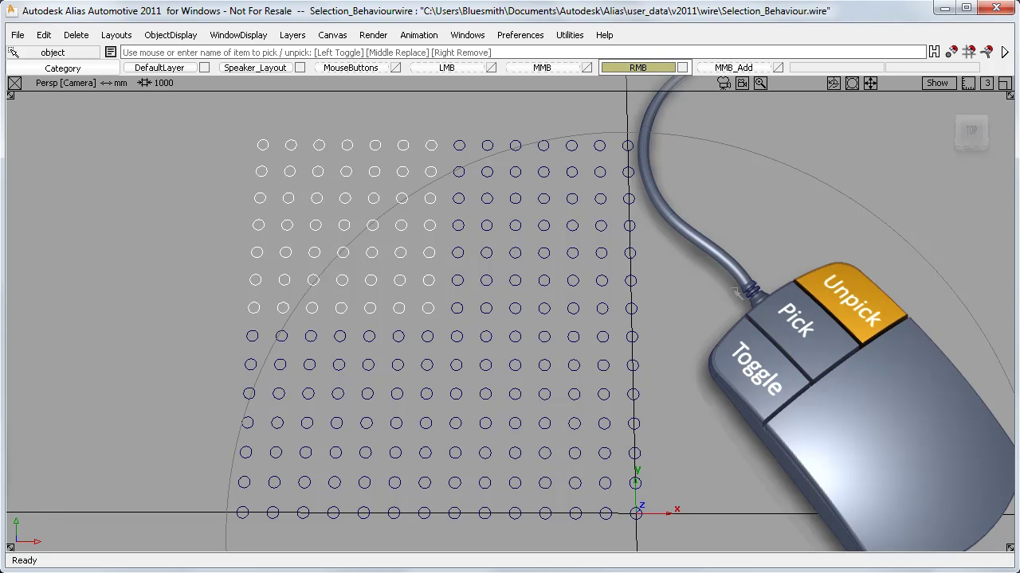
right_click_drag(327, 212, 501, 340)
right_click_drag(230, 366, 408, 215)
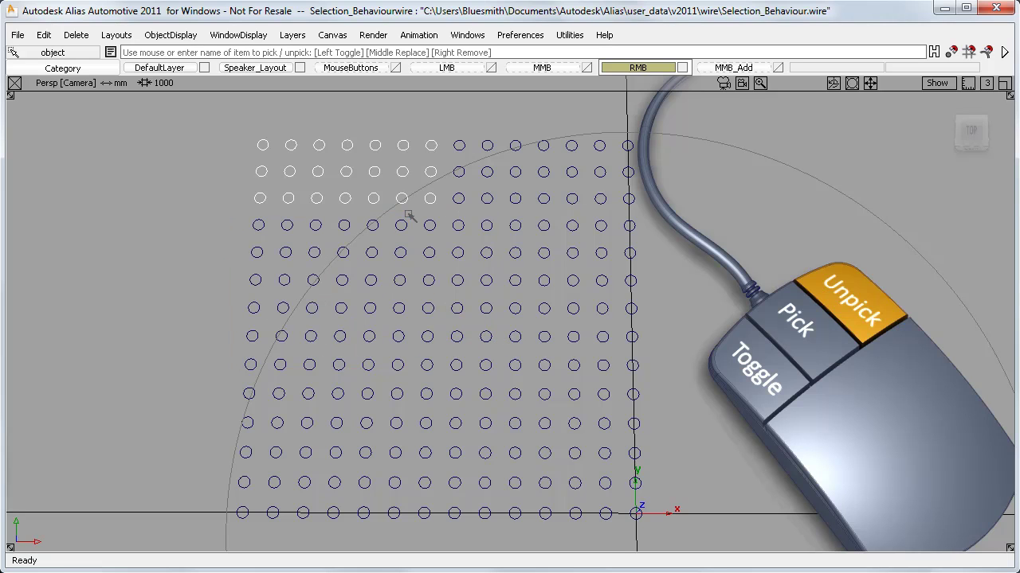
right_click_drag(228, 112, 446, 243)
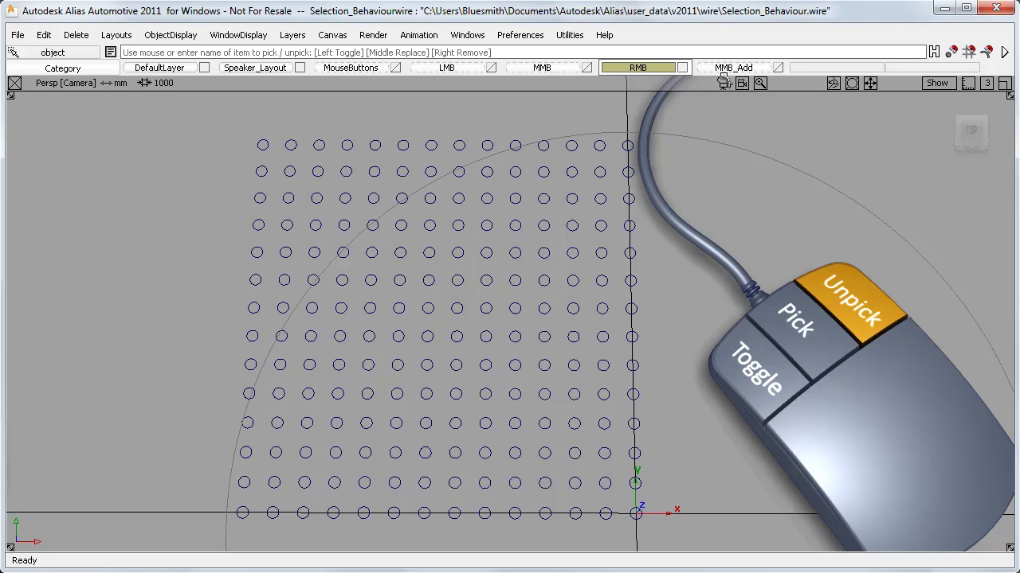
Step: Activate the MMB_Add layer and set the Middle mouse button to Add in Selection Options
left_click(730, 68)
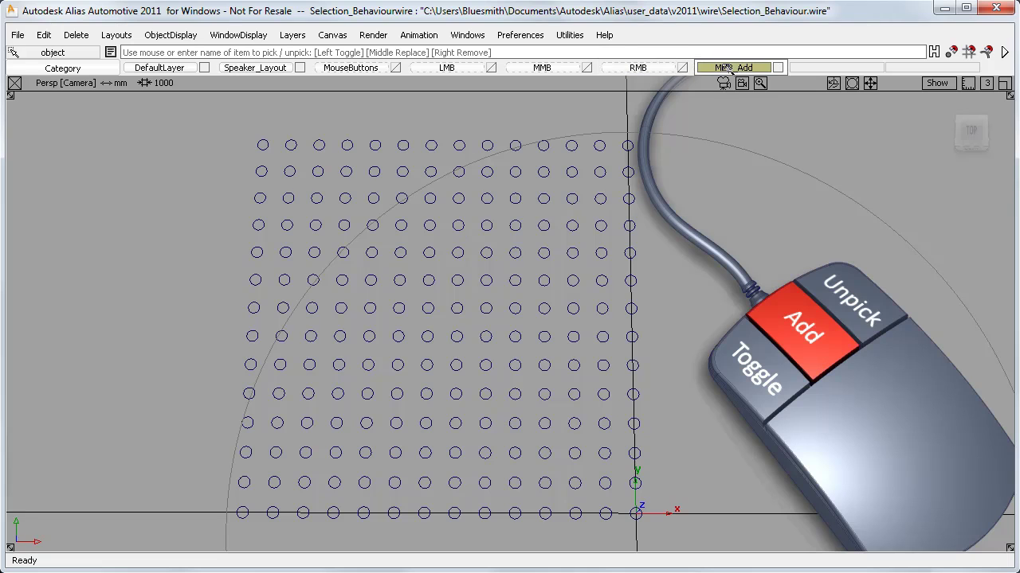
left_click(520, 36)
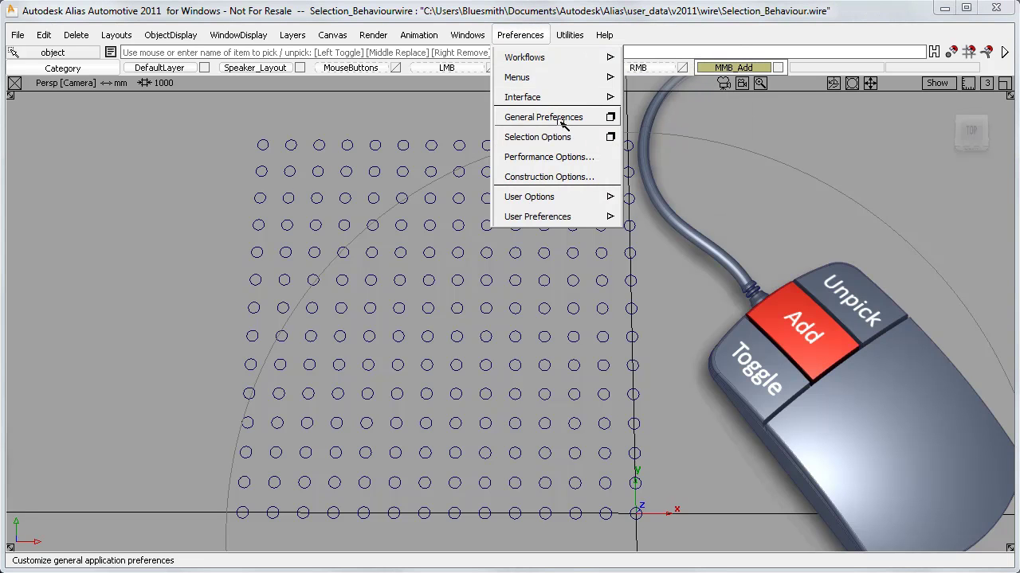
left_click(602, 137)
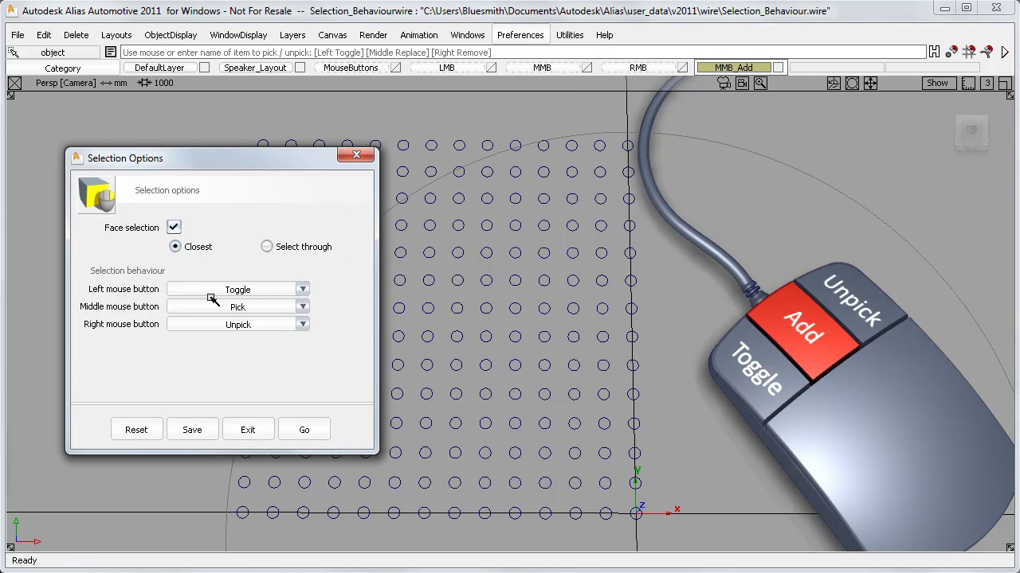
left_click(231, 306)
left_click(236, 355)
left_click(304, 430)
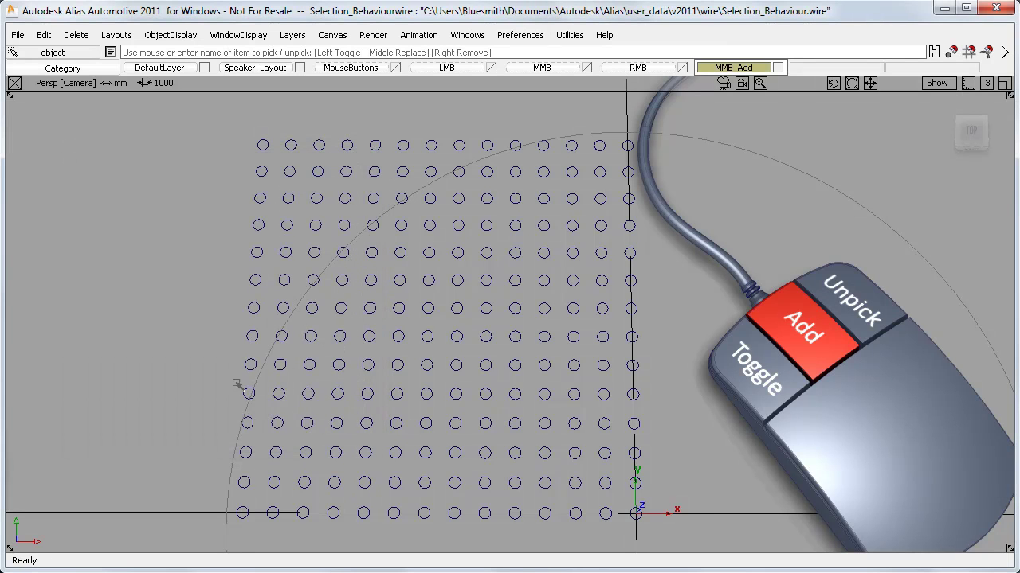
Step: Middle-drag boxes to add the upper-left circles to the pick, then delete them
mouse_move(233, 432)
middle_mouse_down()
mouse_move(279, 229)
mouse_move(266, 127)
mouse_move(550, 150)
middle_mouse_up()
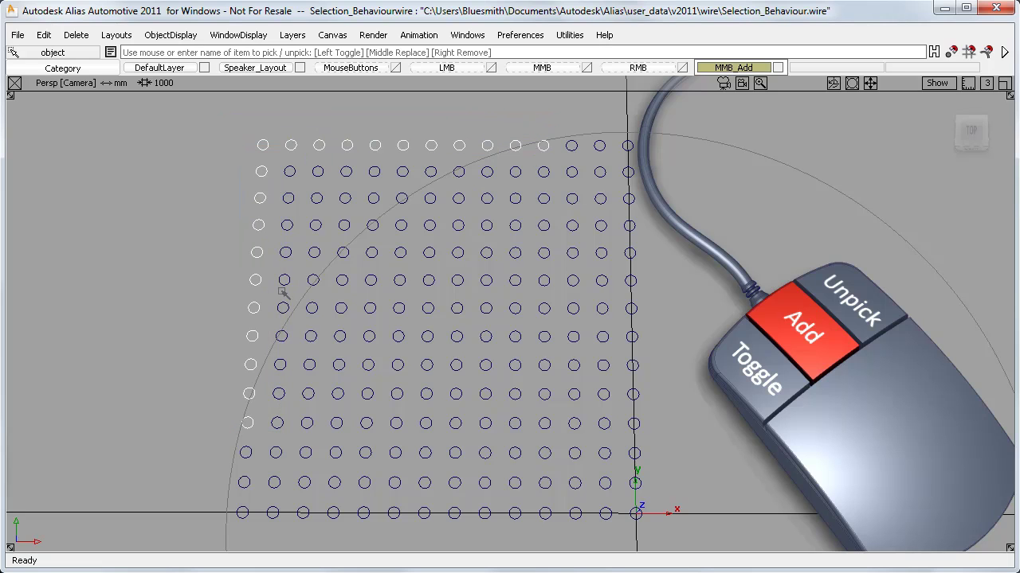
middle_click_drag(268, 348, 298, 137)
middle_click_drag(272, 293, 330, 148)
middle_click_drag(302, 243, 472, 157)
middle_click(343, 253)
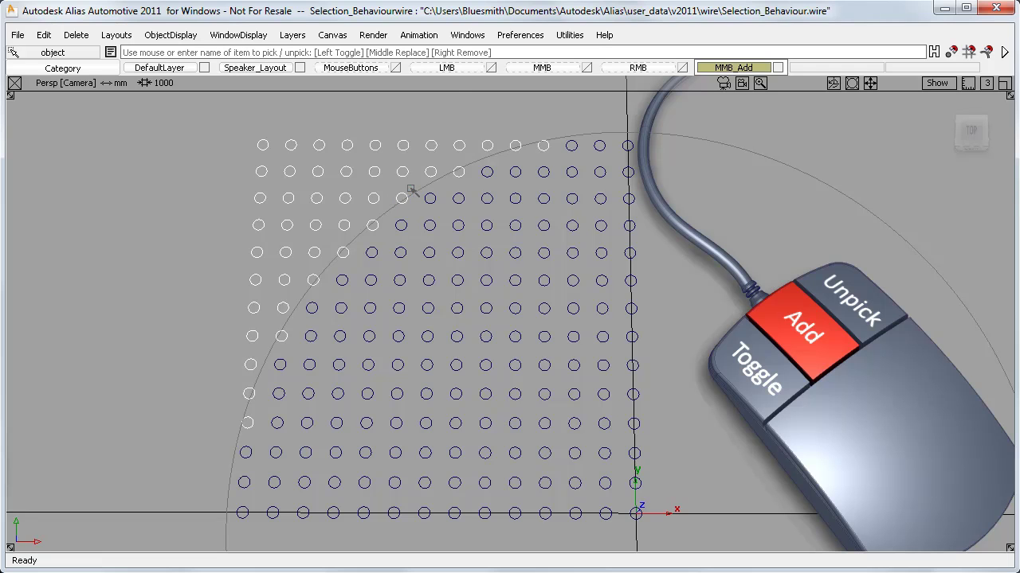
key("Delete")
left_click(221, 163)
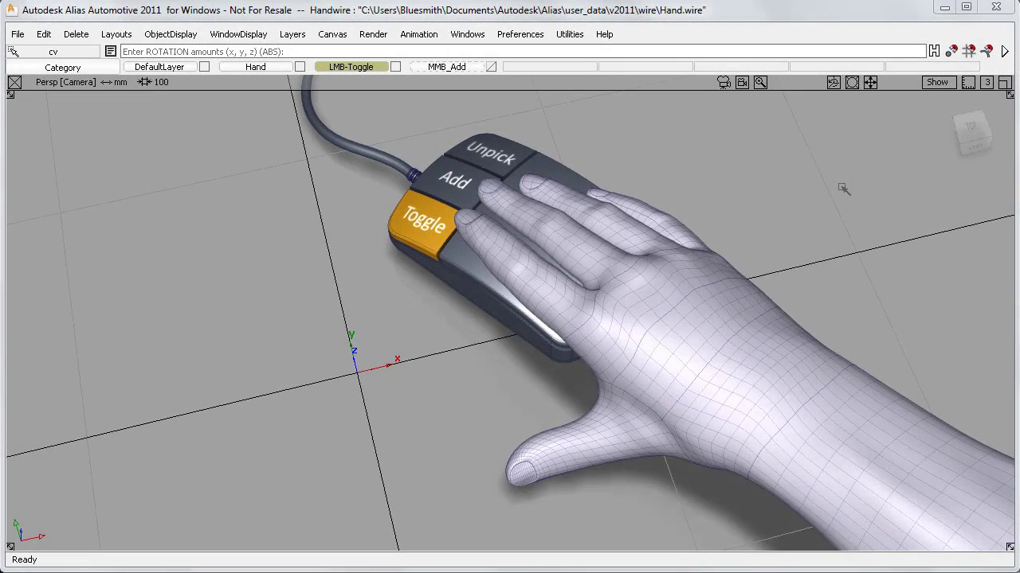
Step: Pick the hand model and move it 82.99 left along X
left_click_drag(841, 188, 843, 222, "ctrl+shift")
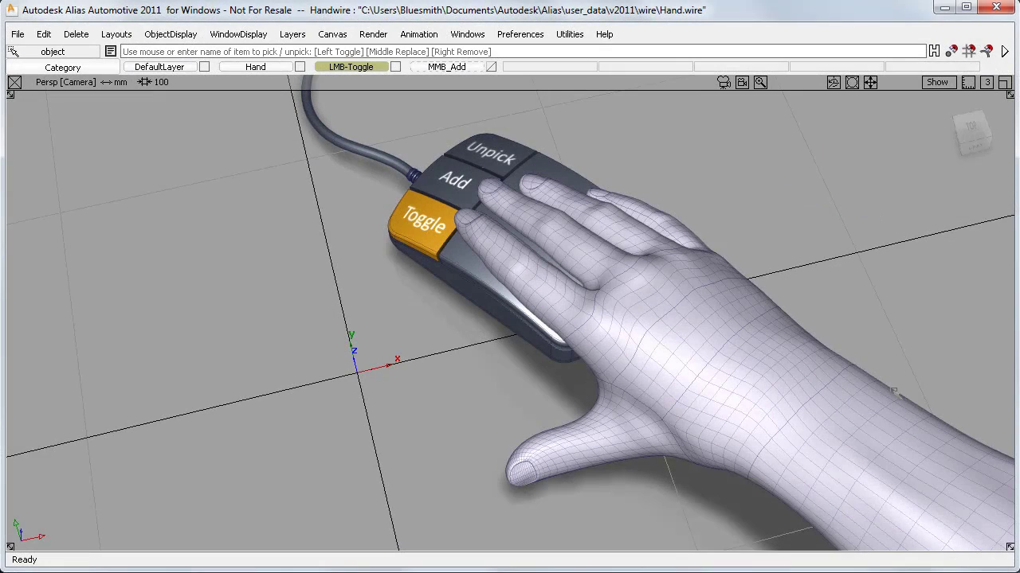
left_click(893, 393)
middle_click_drag(884, 335, 883, 303, "ctrl+shift")
left_click_drag(881, 319, 670, 380)
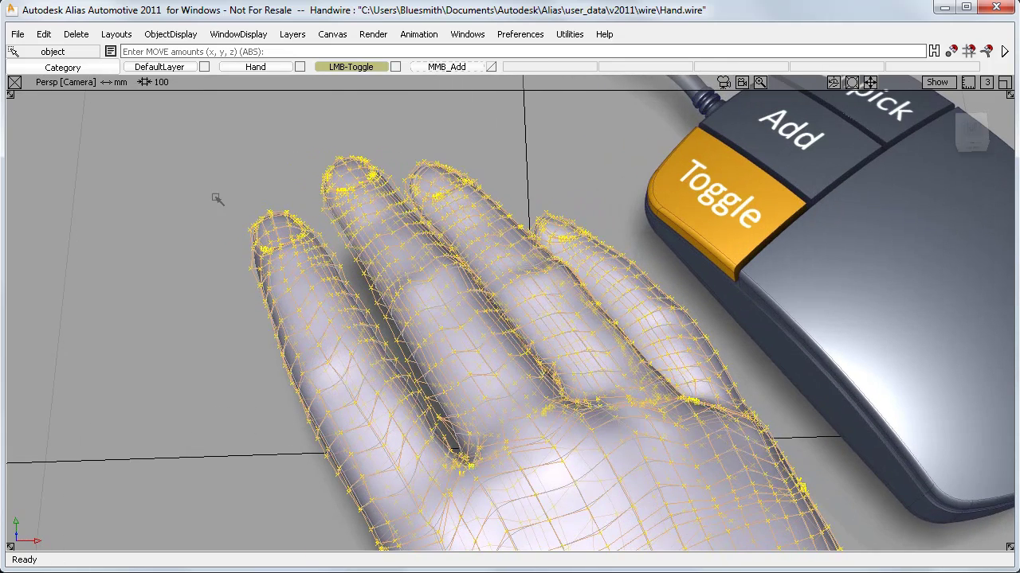
Step: Unpick the hand, pick CVs on the little finger, then clear them
left_click(192, 184)
left_click_drag(186, 166, 389, 272, "ctrl+shift")
left_click_drag(331, 501, 405, 334)
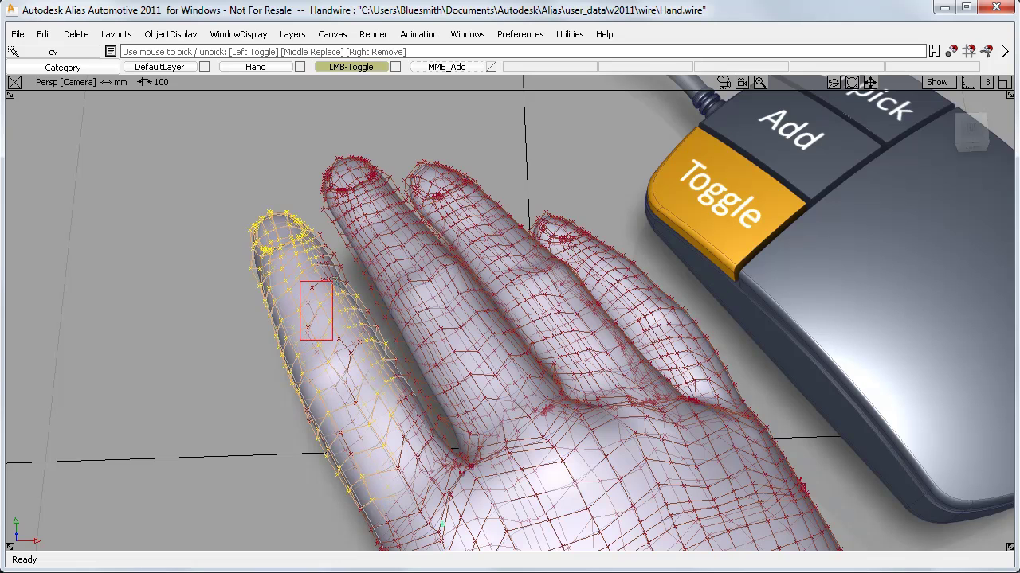
left_click_drag(343, 264, 335, 232)
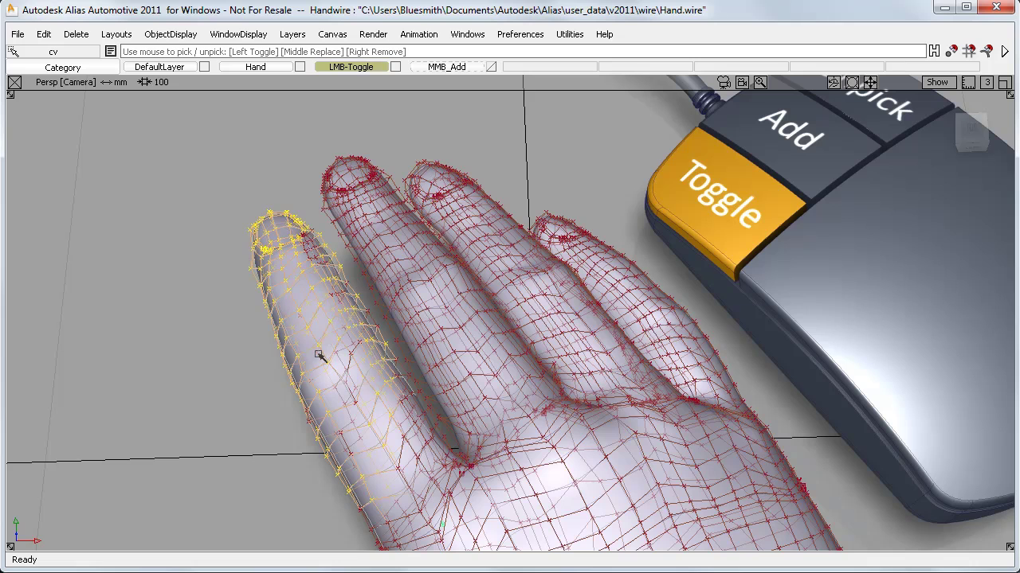
left_click_drag(148, 220, 197, 150, "ctrl+shift")
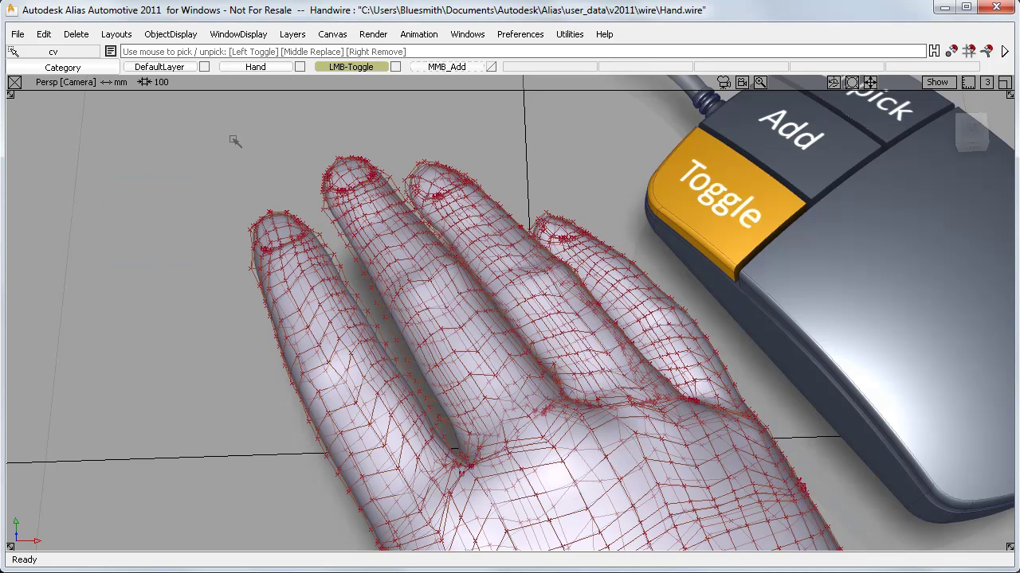
Step: Set middle-button picking to Add with the MMB_Add button and pick little-finger CVs
left_click(447, 67)
left_click_drag(137, 164, 238, 191, "ctrl+shift")
middle_click_drag(254, 241, 316, 465)
Step: Middle-drag boxes to add all remaining little-finger CVs, then hide the CVs and switch to Rotate
middle_click_drag(296, 499, 362, 298)
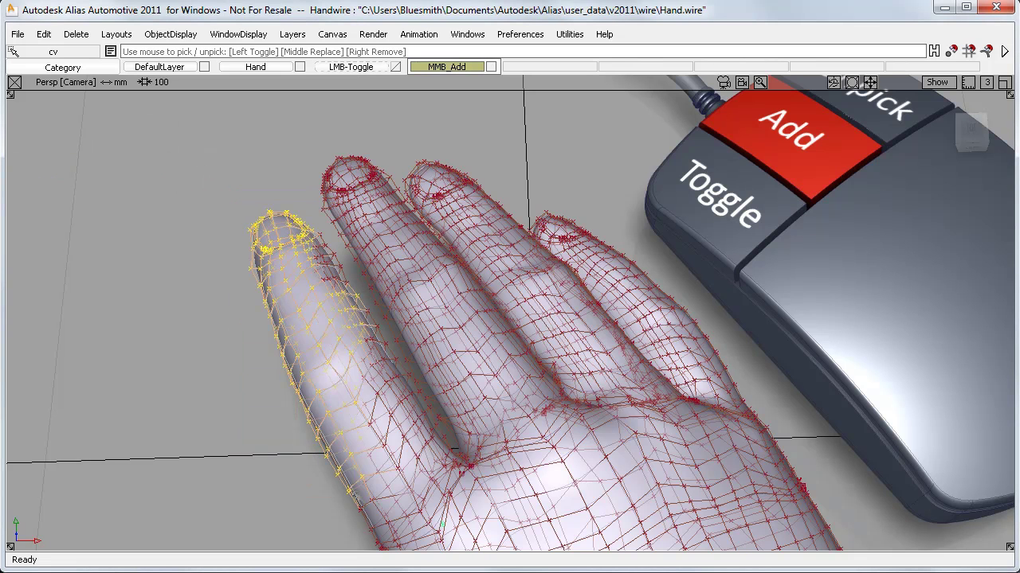
middle_click_drag(354, 520, 433, 387)
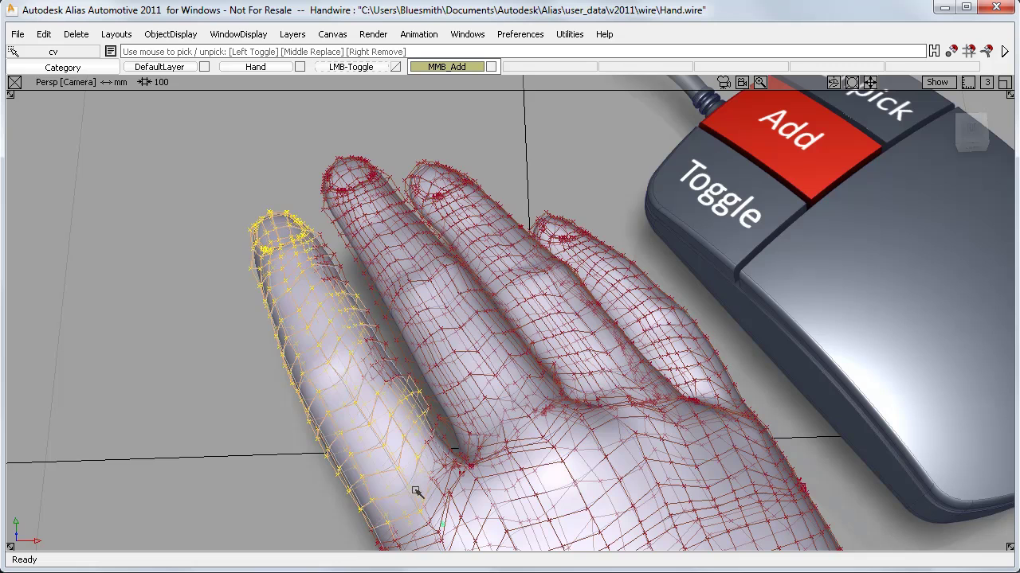
middle_click_drag(450, 427, 450, 428)
middle_click_drag(375, 547, 411, 506)
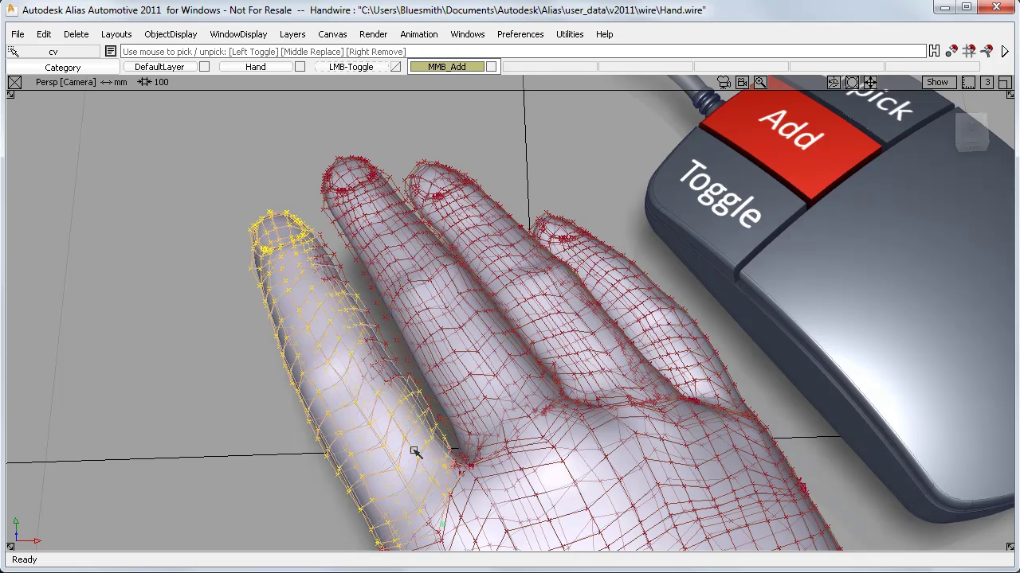
middle_click_drag(402, 371, 375, 390)
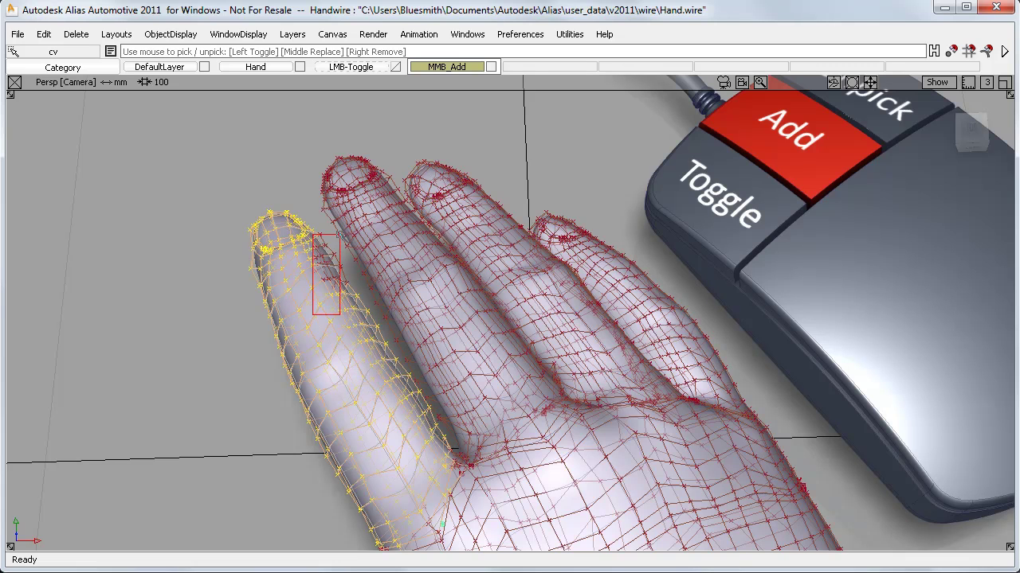
middle_click_drag(337, 234, 337, 234)
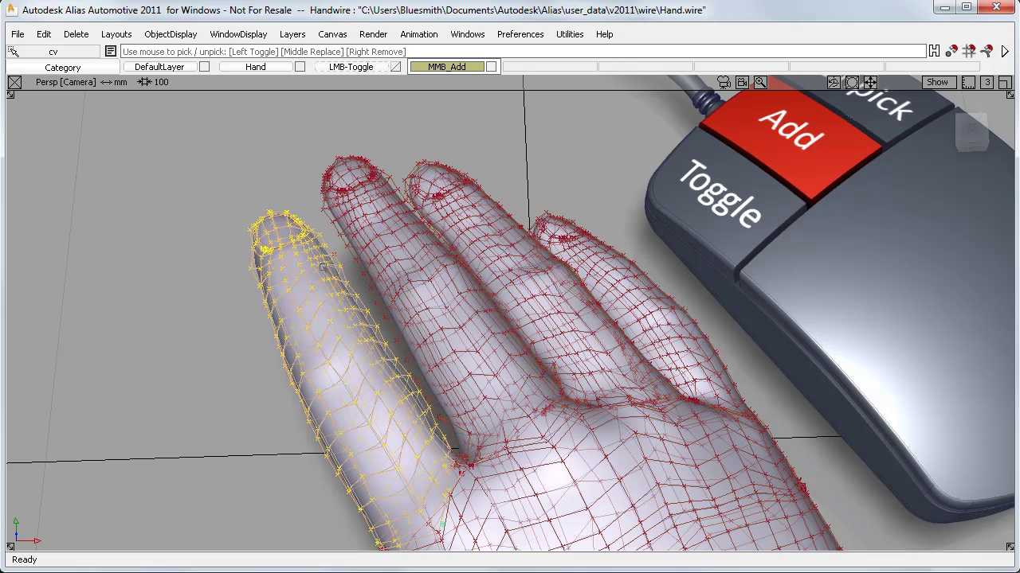
left_click_drag(266, 443, 278, 463, "ctrl+shift")
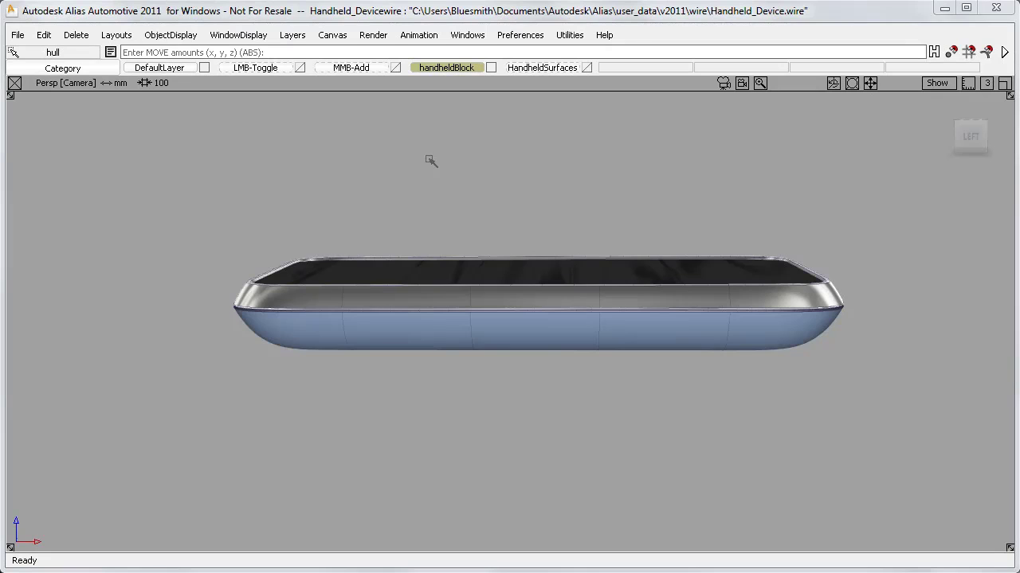
Step: Pick the handheld device's block surface to show its CVs, then orbit to view its top
left_click_drag(430, 161, 600, 276, "alt+shift")
left_click_drag(594, 520, 550, 255, "alt+shift")
left_click(526, 200)
left_click_drag(619, 141, 620, 188, "alt+shift")
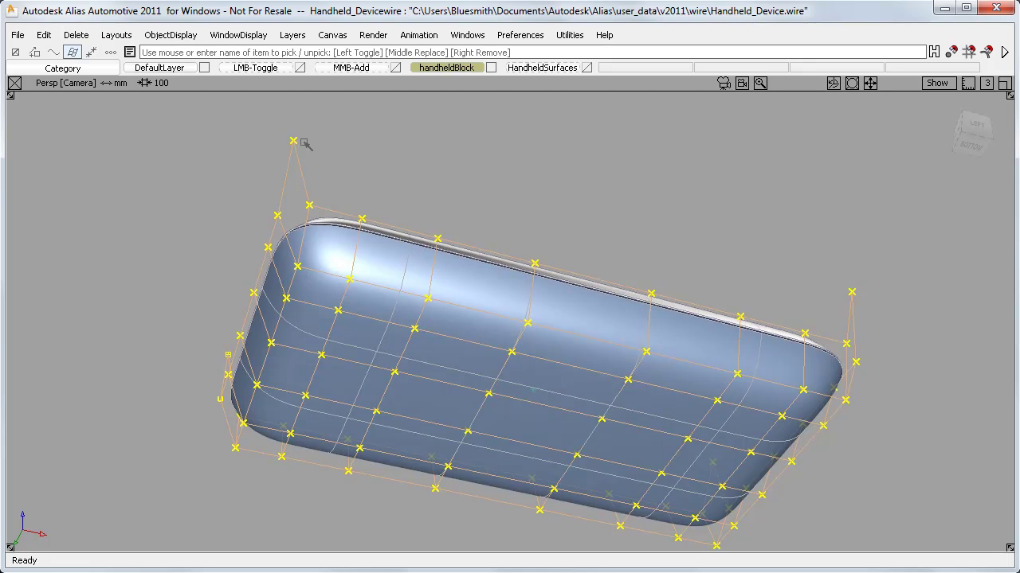
left_click_drag(367, 165, 466, 285, "alt+shift")
Step: Make HandheldSurfaces the active layer, set LMB-Toggle to Toggle, and switch to hull picking
left_click(547, 69)
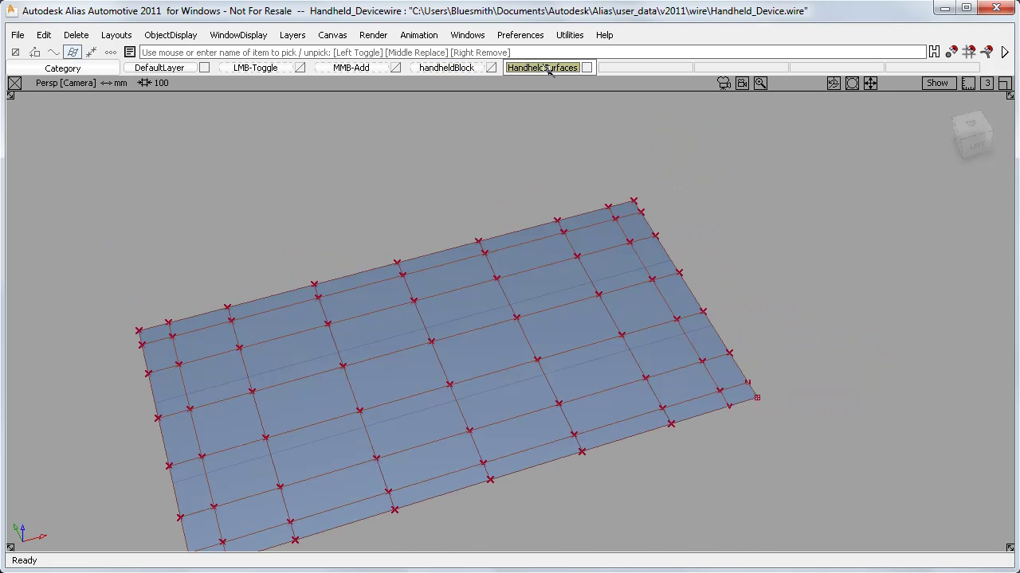
left_click_drag(523, 210, 443, 160, "alt+shift")
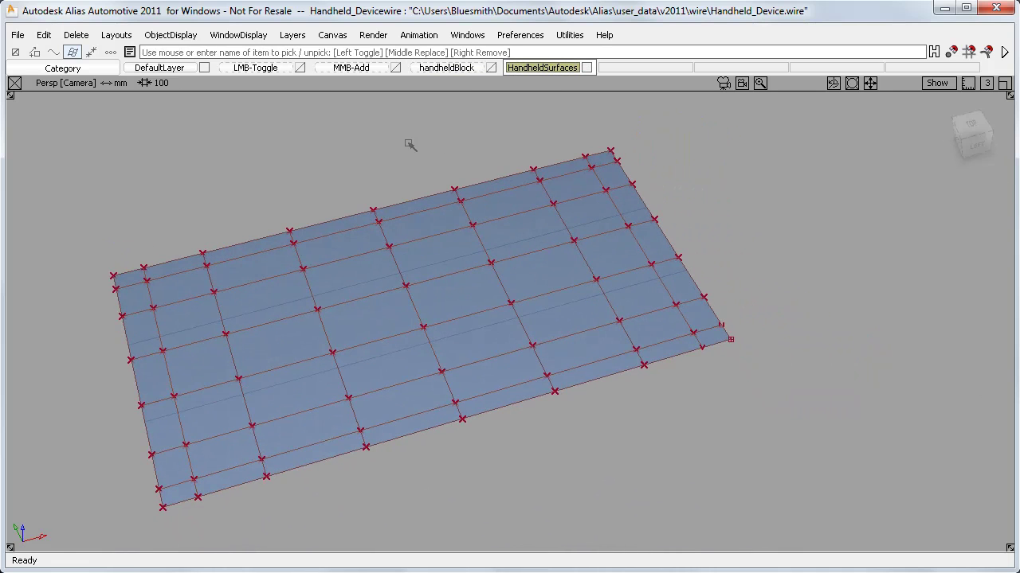
left_click(276, 71)
left_click(269, 107)
mouse_move(269, 149)
left_mouse_down("ctrl+shift")
mouse_move(269, 164)
mouse_move(257, 155)
left_mouse_up("ctrl+shift")
Step: Toggle-pick the four edge hulls and circle the four corner CVs in red
left_click(324, 222)
left_click(645, 204)
left_click(625, 375)
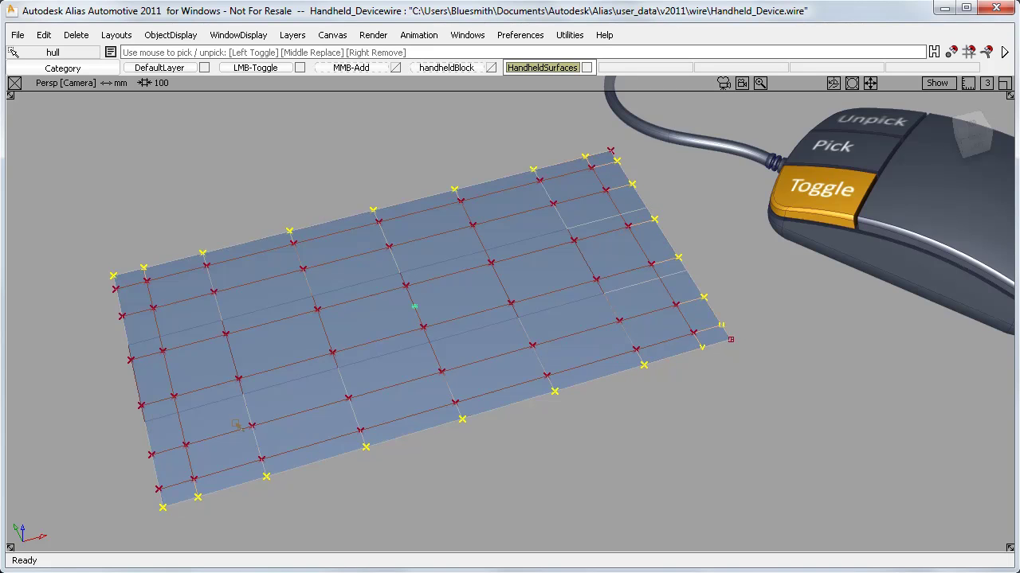
left_click(144, 420)
left_click_drag(168, 490, 159, 487)
left_click_drag(112, 269, 99, 265)
left_click_drag(625, 132, 638, 137)
left_click_drag(730, 313, 757, 318)
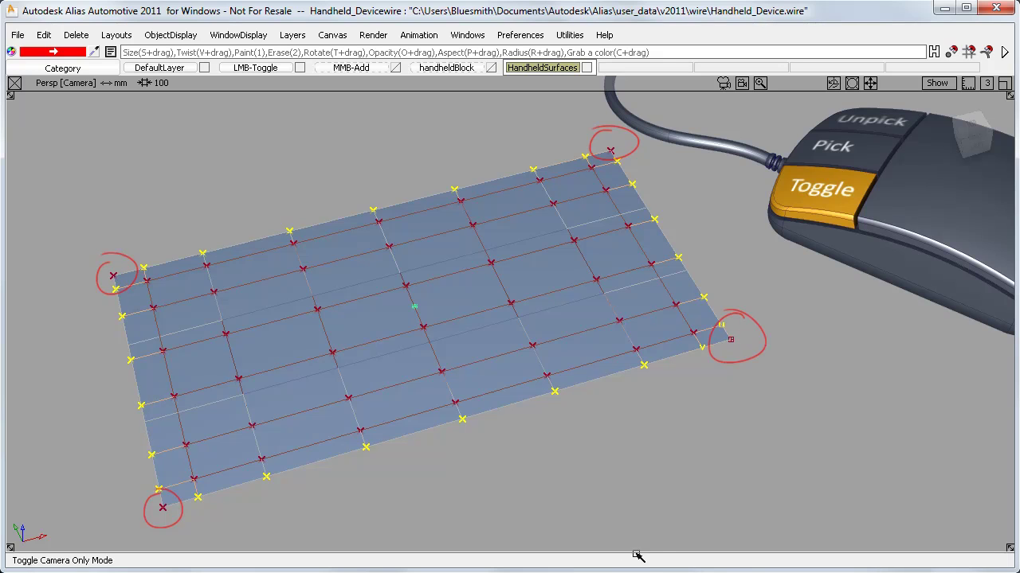
left_click_drag(657, 518, 664, 466, "alt+shift")
Step: Show MMB-Add, add all four edge hulls to the pick, and raise them 15.87 in Z
left_click_drag(343, 70, 329, 101)
left_click_drag(270, 71, 261, 109)
left_click_drag(263, 183, 315, 219, "ctrl+shift")
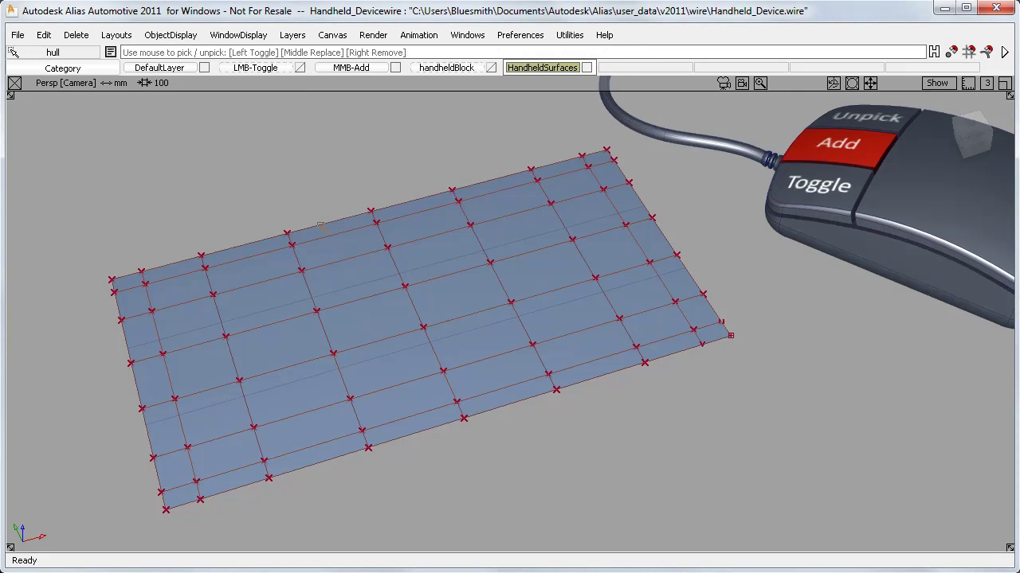
left_click(327, 223)
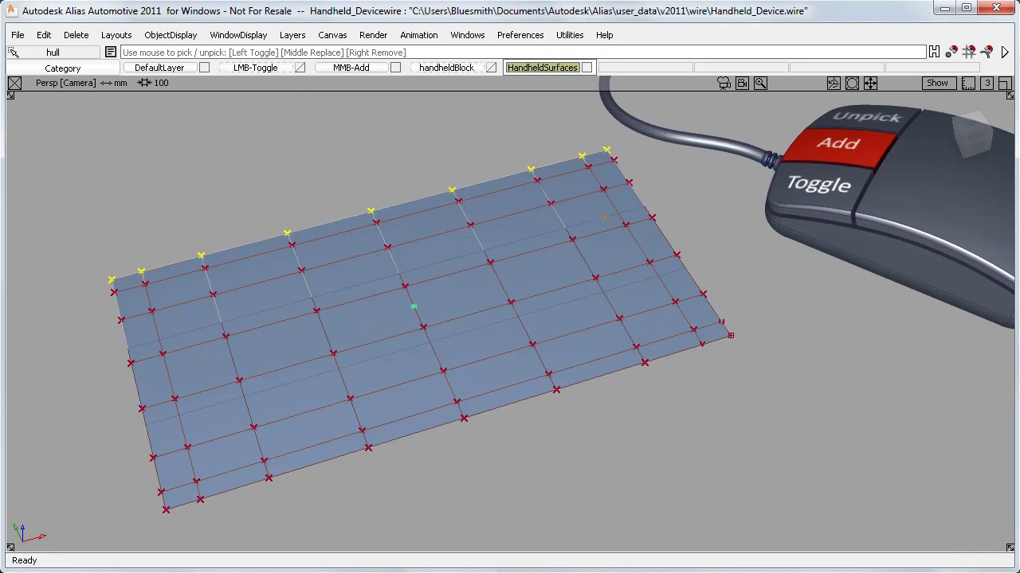
left_click(641, 202)
left_click(605, 376)
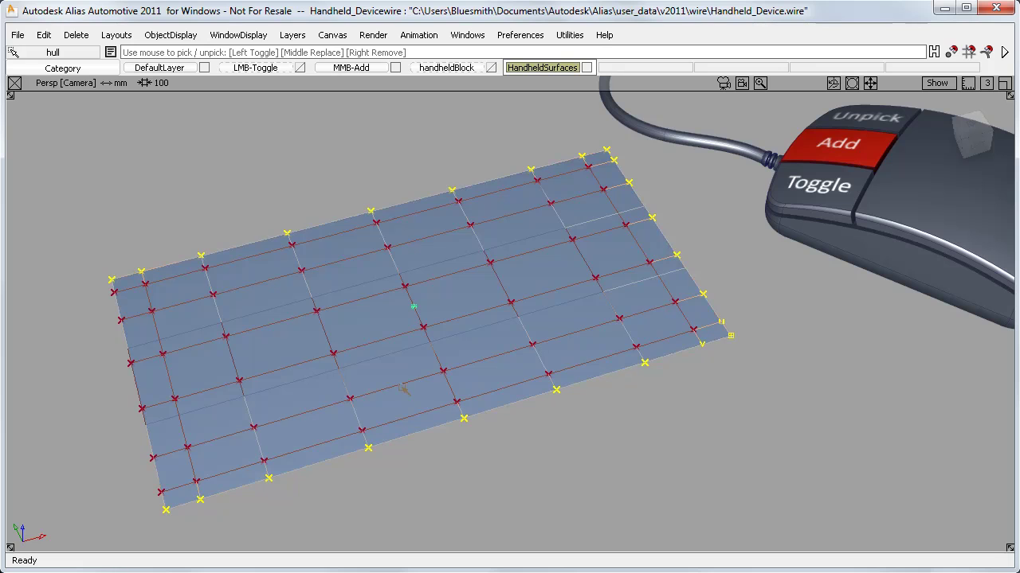
left_click(144, 428)
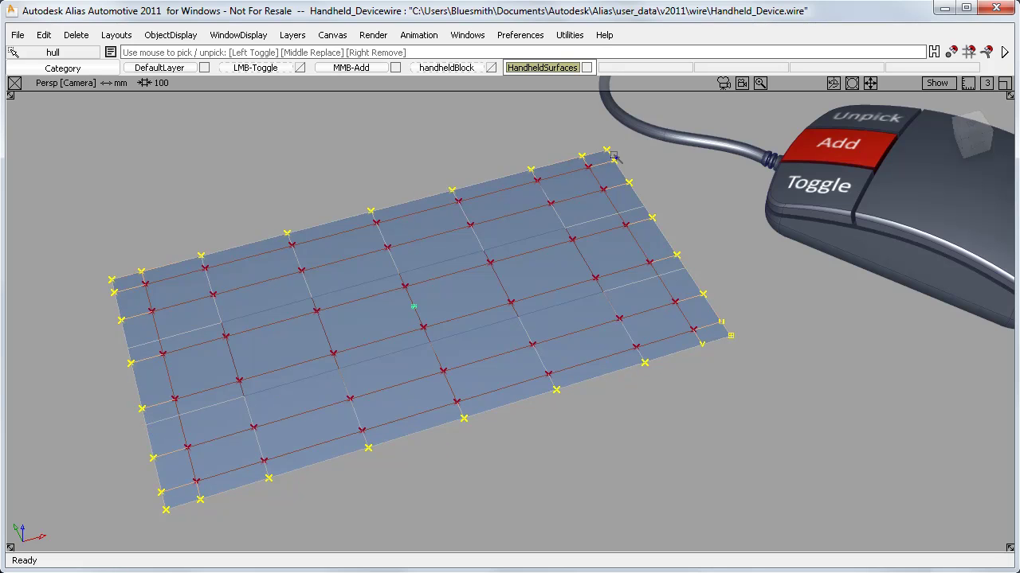
left_click_drag(744, 410, 744, 396, "ctrl+shift")
right_click_drag(748, 432, 753, 380)
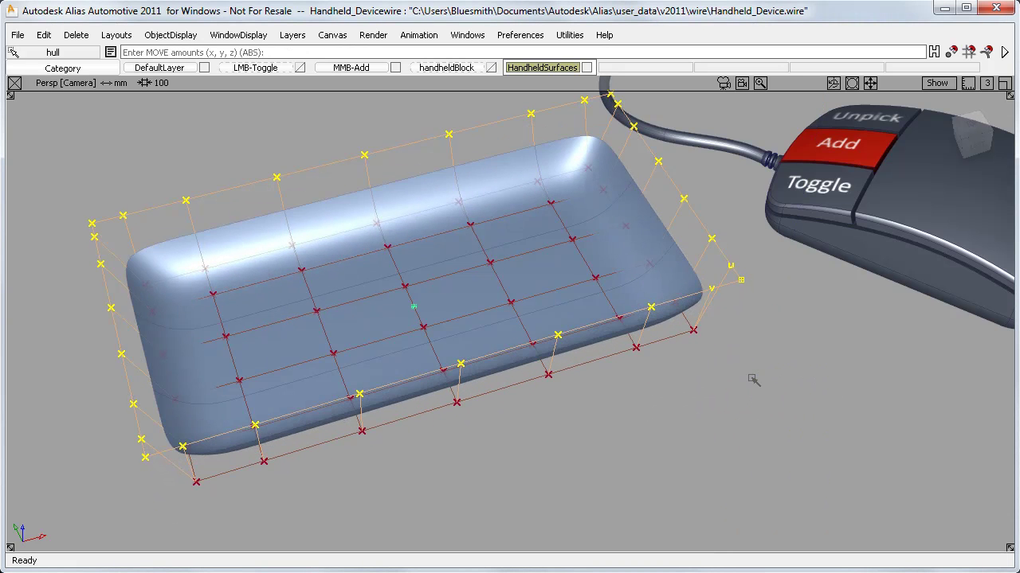